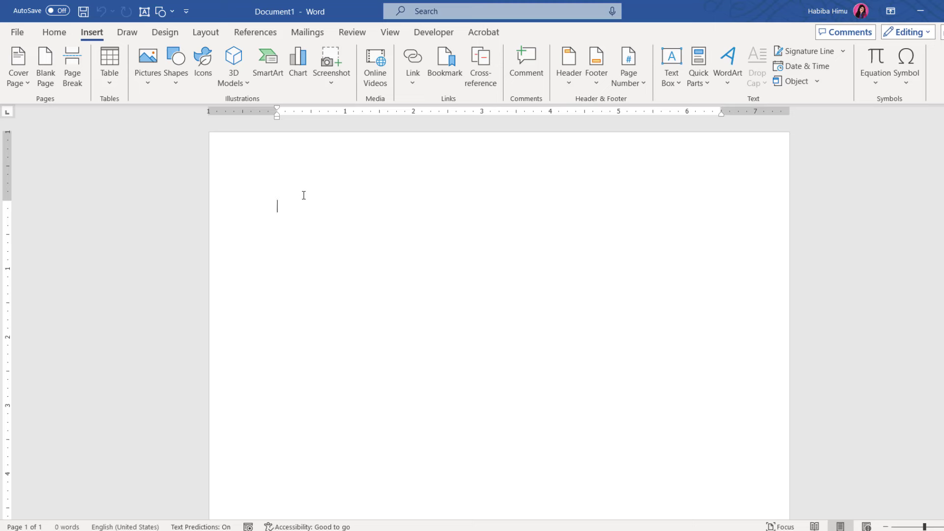
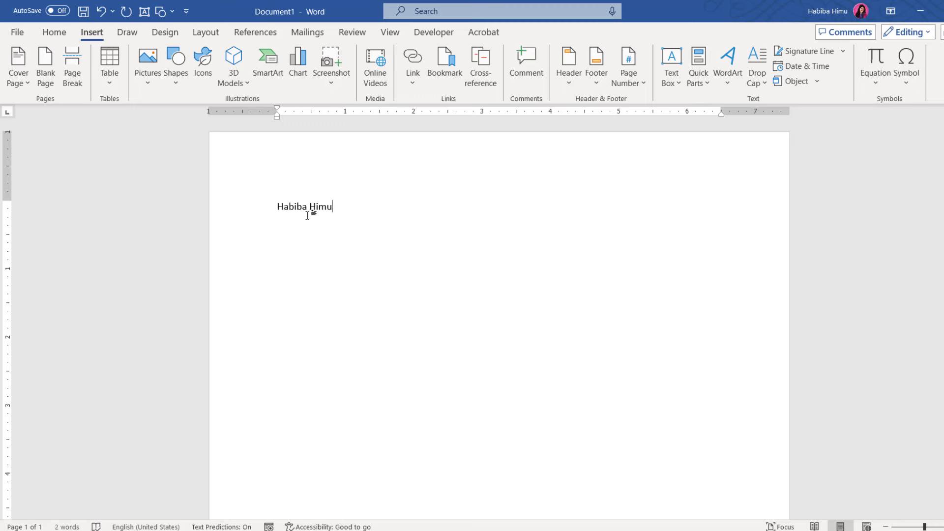
# Type the owner's name and 'Gallery' on two lines, removing the space after paragraphs
pyautogui.press('Return')
pyautogui.write('Gallery')
pyautogui.scroll(5, 183, 224)
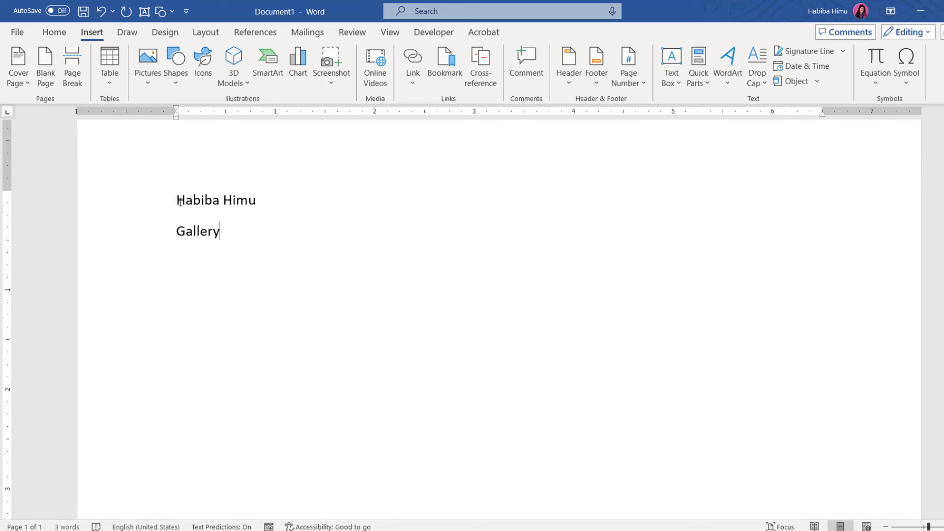
pyautogui.moveTo(180, 202); pyautogui.dragTo(223, 232)
pyautogui.click(54, 33)
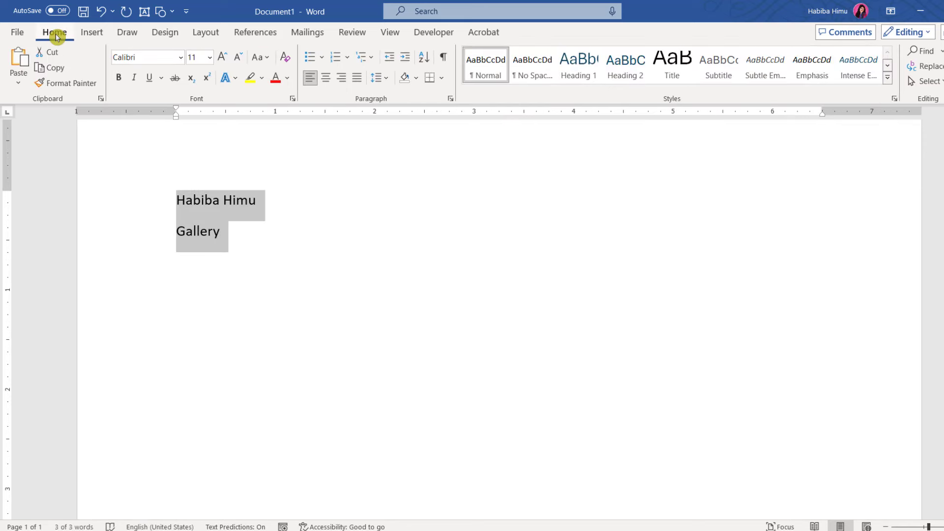
pyautogui.click(384, 78)
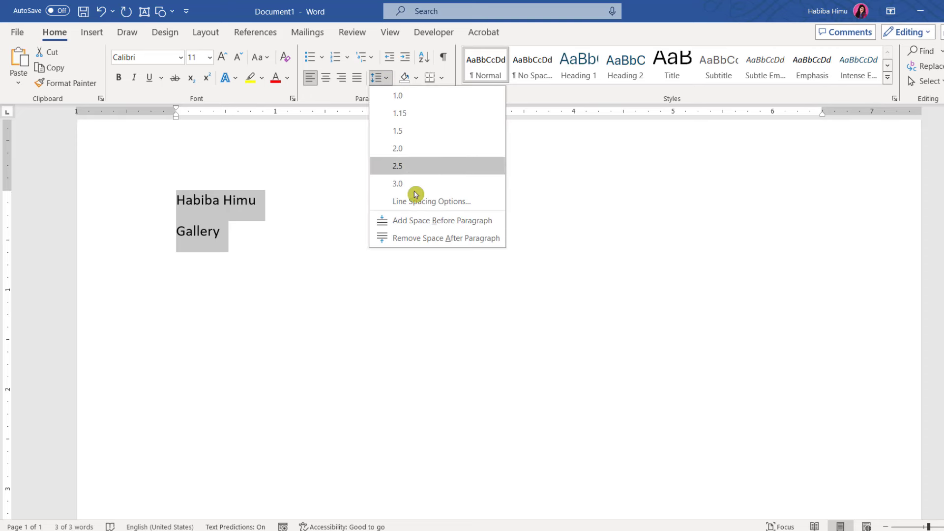
pyautogui.click(423, 239)
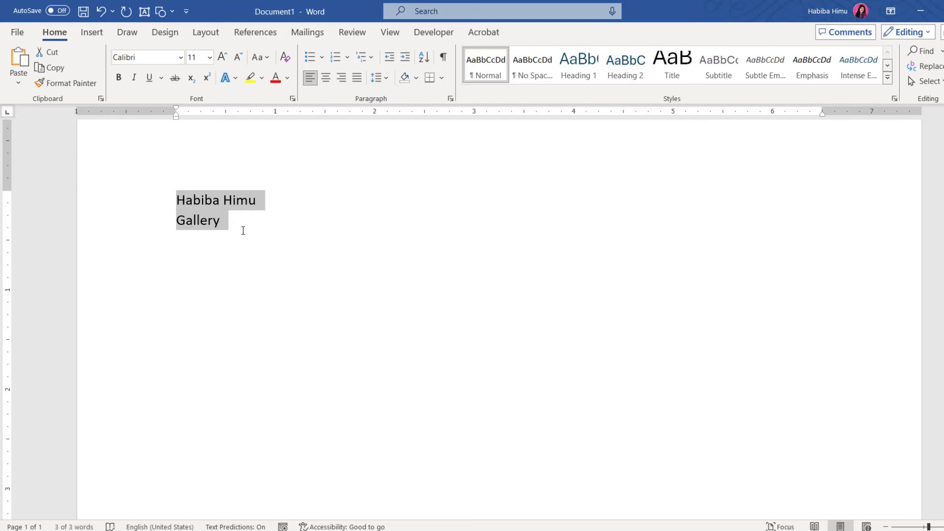
# Make 'Gallery' bold at 19 pt, then reselect both heading lines
pyautogui.moveTo(183, 218); pyautogui.dragTo(221, 224)
pyautogui.hotkey('ctrl', 'b')
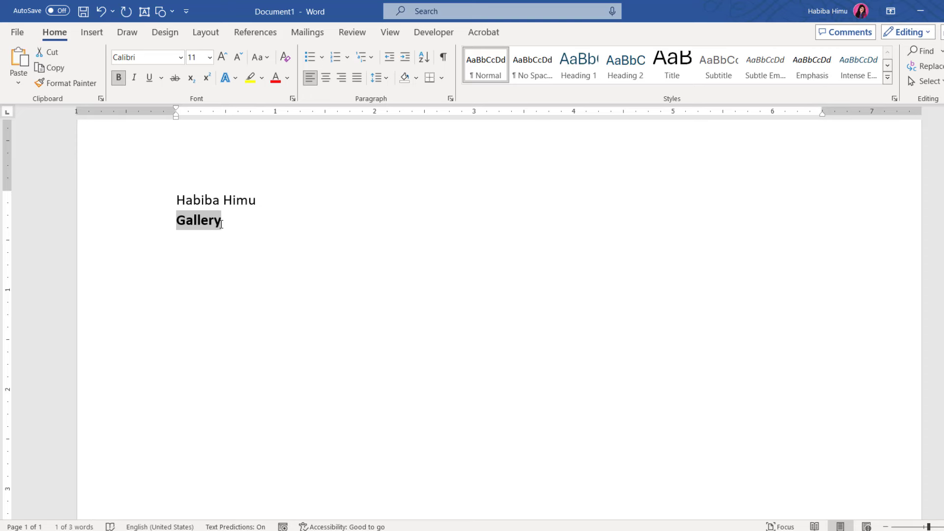
pyautogui.hotkey('ctrl', ']')
pyautogui.hotkey('ctrl', ']')
pyautogui.hotkey('ctrl', ']')
pyautogui.hotkey('ctrl', ']')
pyautogui.hotkey('ctrl', ']')
pyautogui.hotkey('ctrl', ']')
pyautogui.hotkey('ctrl', ']')
pyautogui.hotkey('ctrl', ']')
pyautogui.hotkey('ctrl', ']')
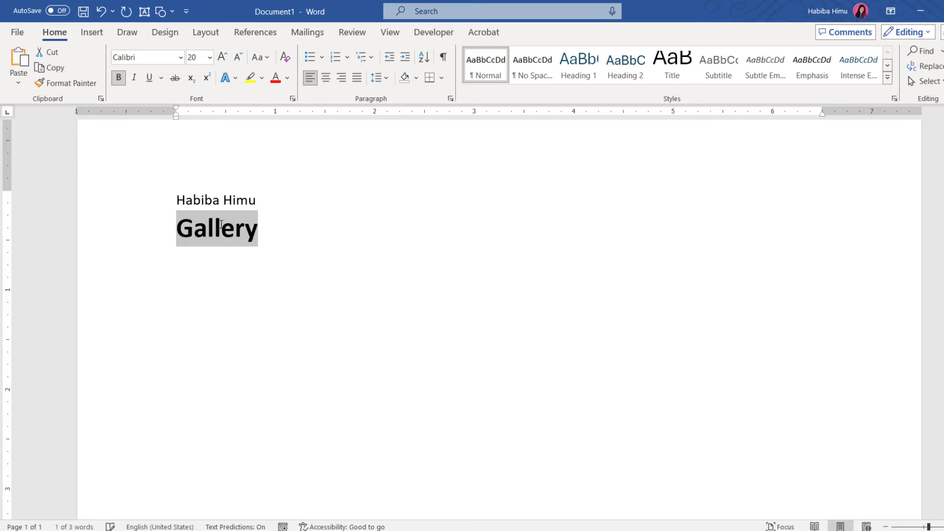
pyautogui.hotkey('ctrl', '[')
pyautogui.click(193, 222)
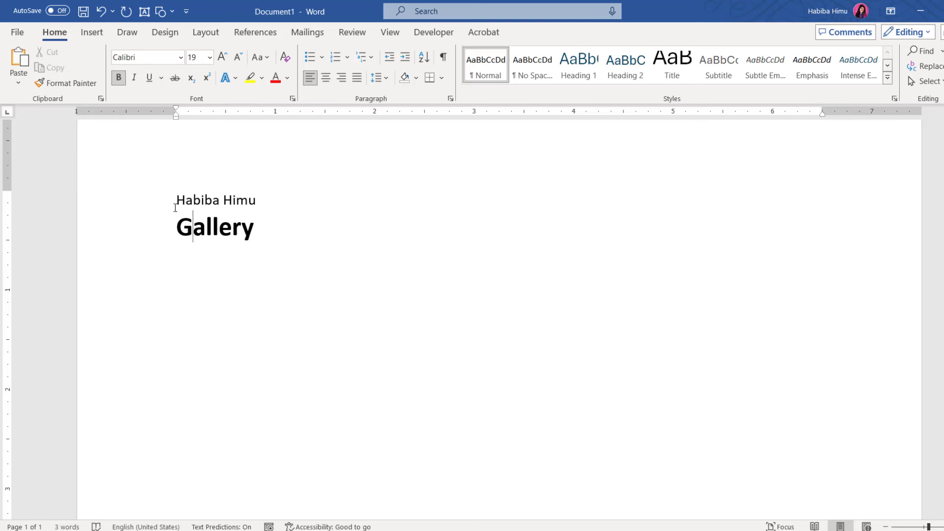
pyautogui.moveTo(175, 201); pyautogui.dragTo(268, 225)
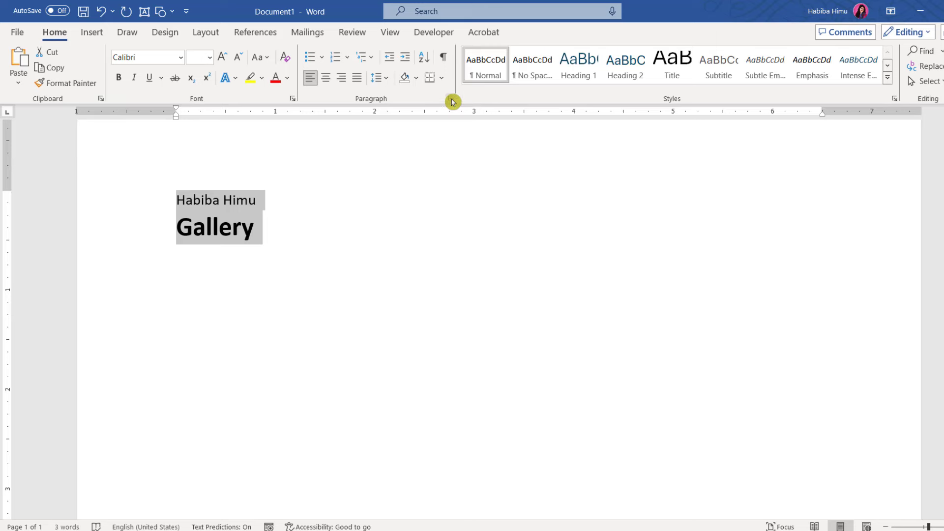
# Set the heading lines' line spacing type to Exactly in the Paragraph dialog
pyautogui.click(451, 100)
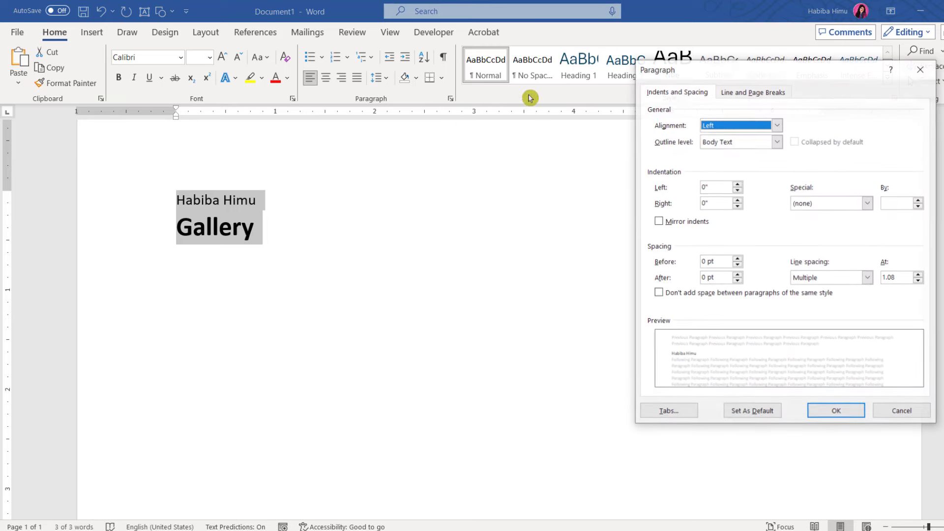
pyautogui.click(868, 278)
pyautogui.click(831, 316)
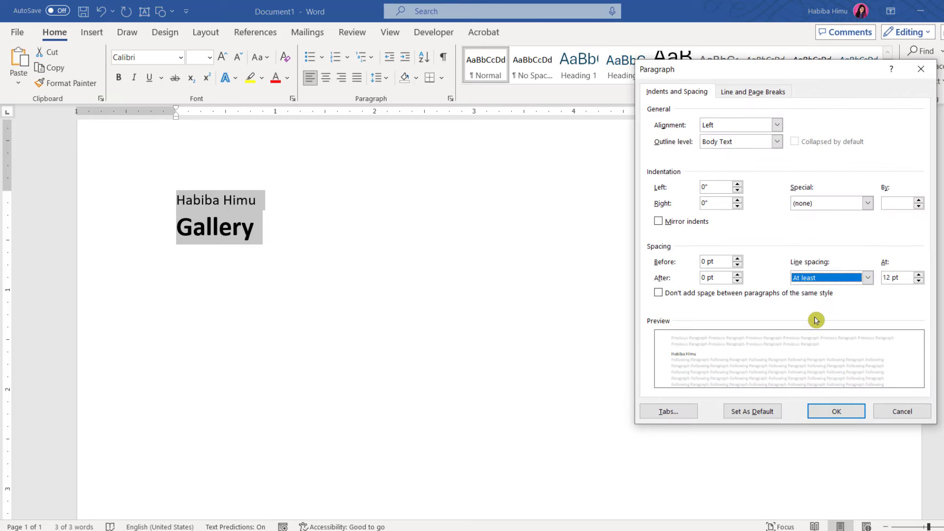
pyautogui.hotkey('alt', 'Down')
pyautogui.click(827, 326)
pyautogui.click(851, 408)
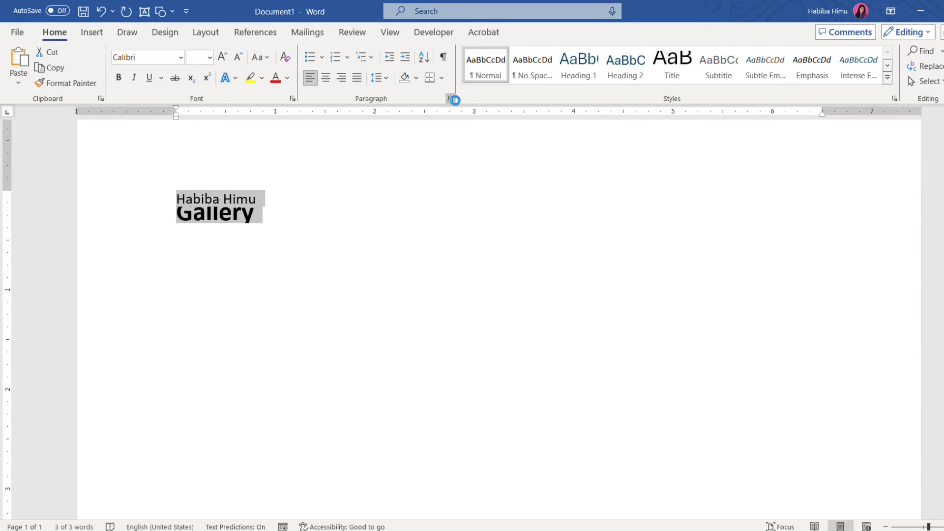
# Raise the exact line spacing to 16 pt and return to the start of the name line
pyautogui.click(450, 99)
pyautogui.click(918, 275)
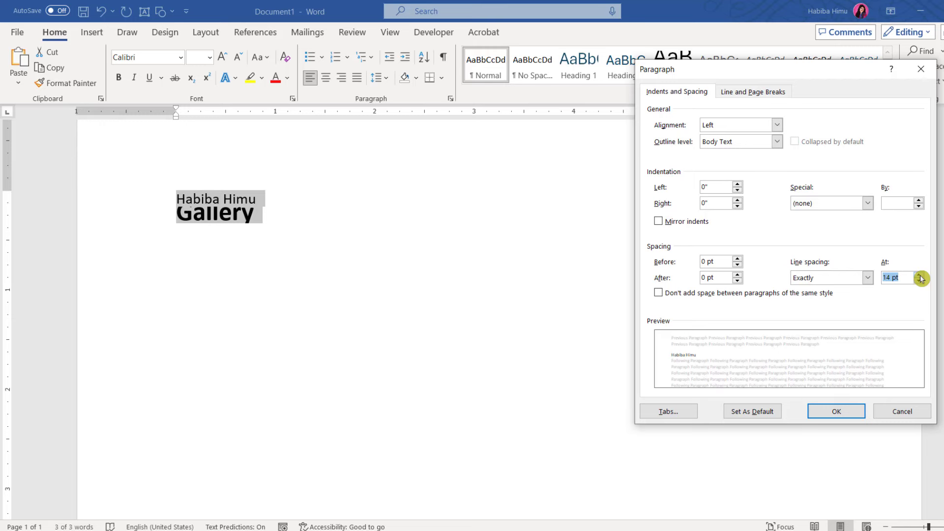
pyautogui.click(918, 274)
pyautogui.click(918, 275)
pyautogui.click(841, 415)
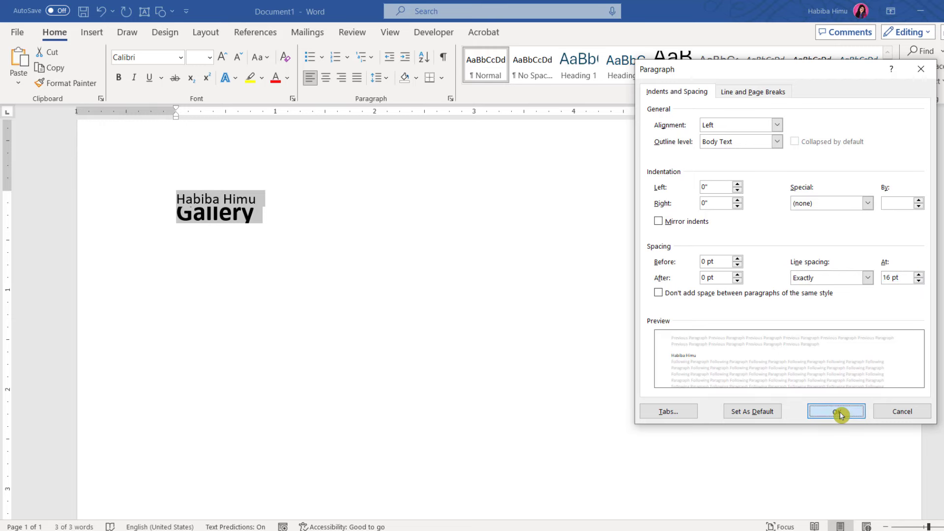
pyautogui.click(205, 229)
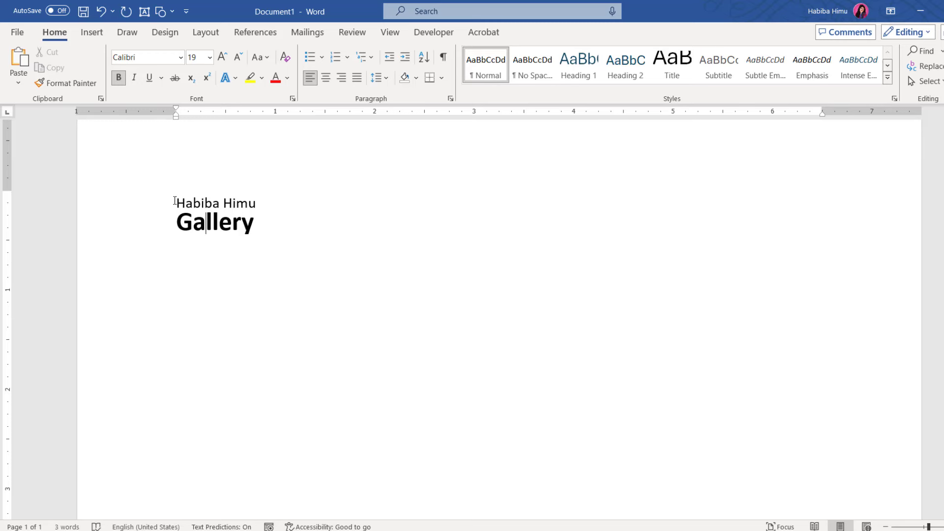
pyautogui.click(174, 202)
# Insert the images.png logo from the Desktop as a picture
pyautogui.click(92, 32)
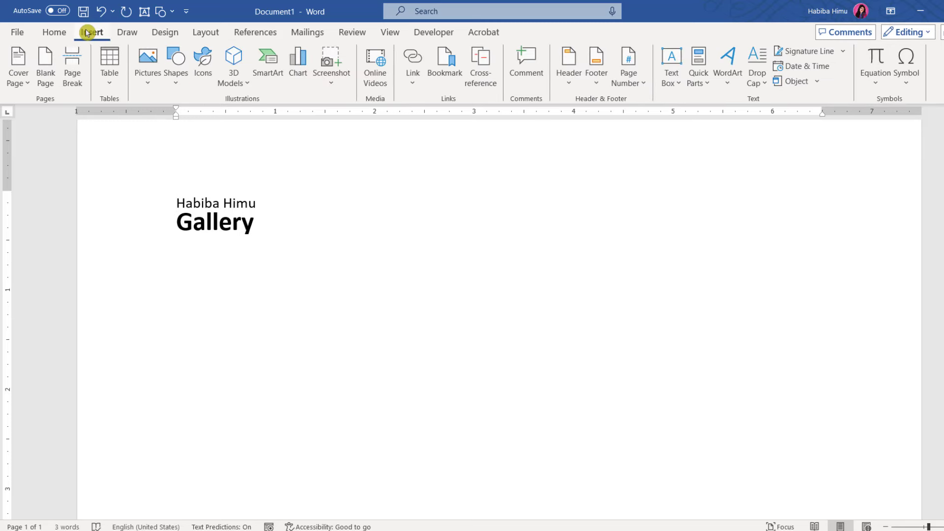
pyautogui.click(152, 84)
pyautogui.click(164, 120)
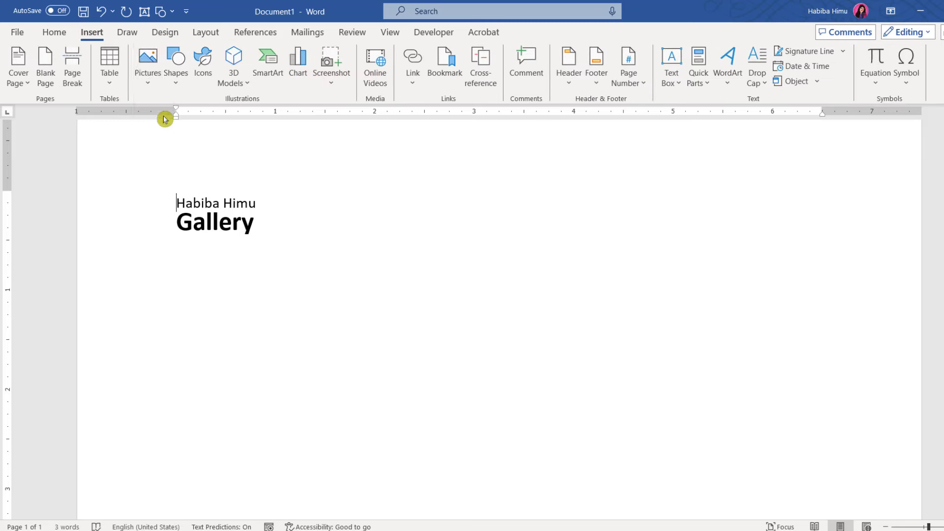
pyautogui.click(51, 107)
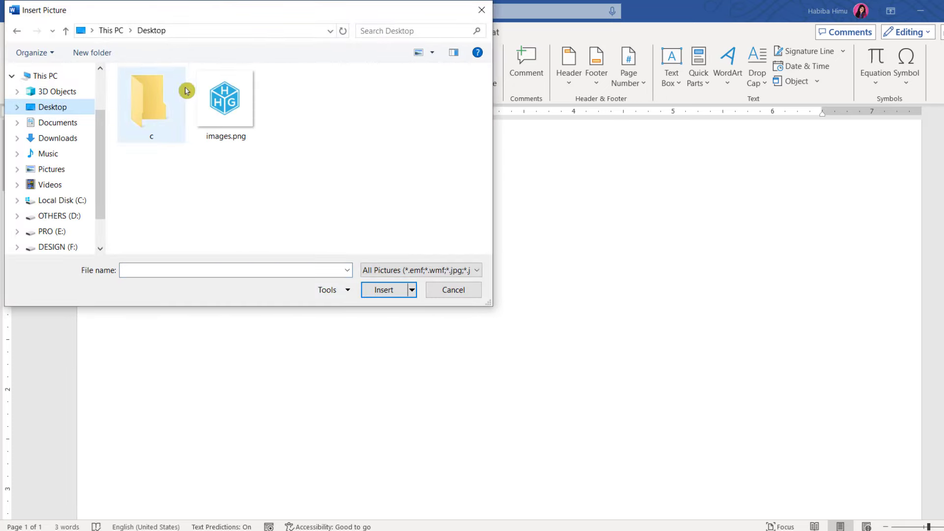
pyautogui.click(216, 112)
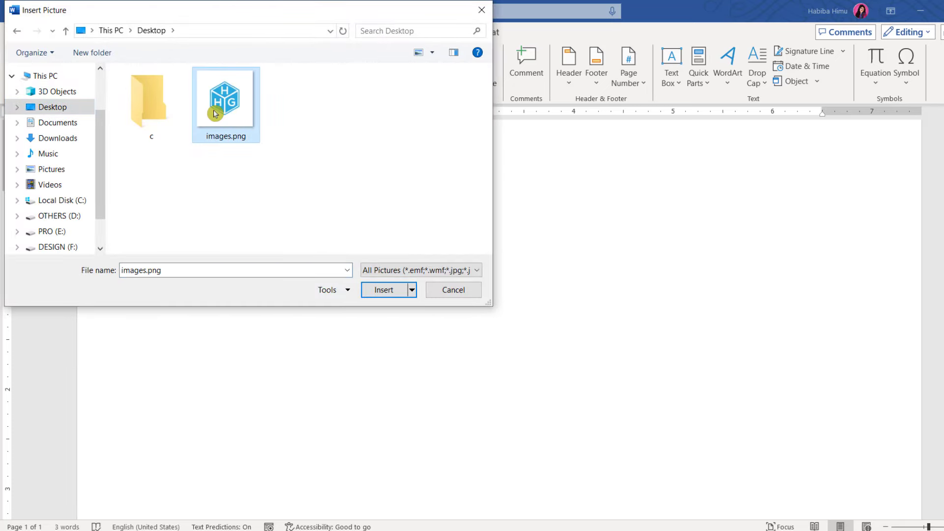
pyautogui.click(386, 291)
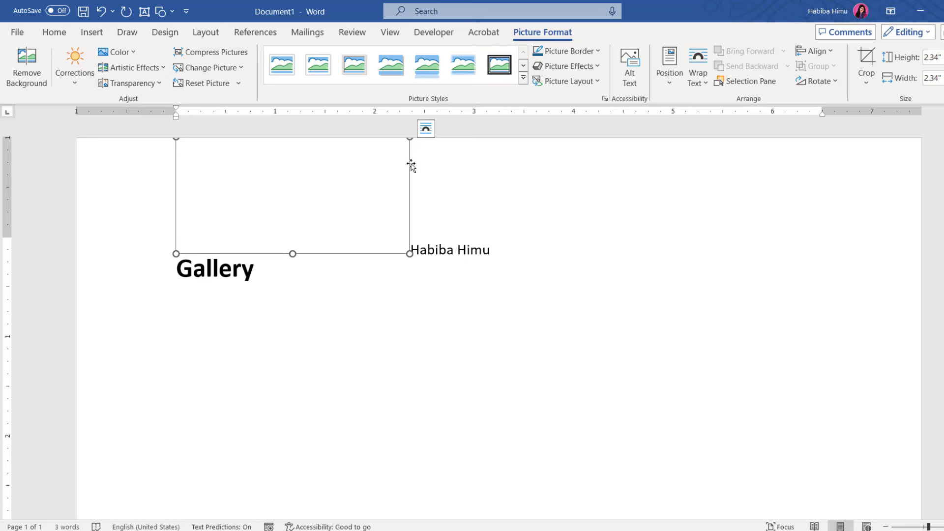
# Set the logo to wrap text beside it and shrink it to about 0.5 inch square
pyautogui.click(425, 129)
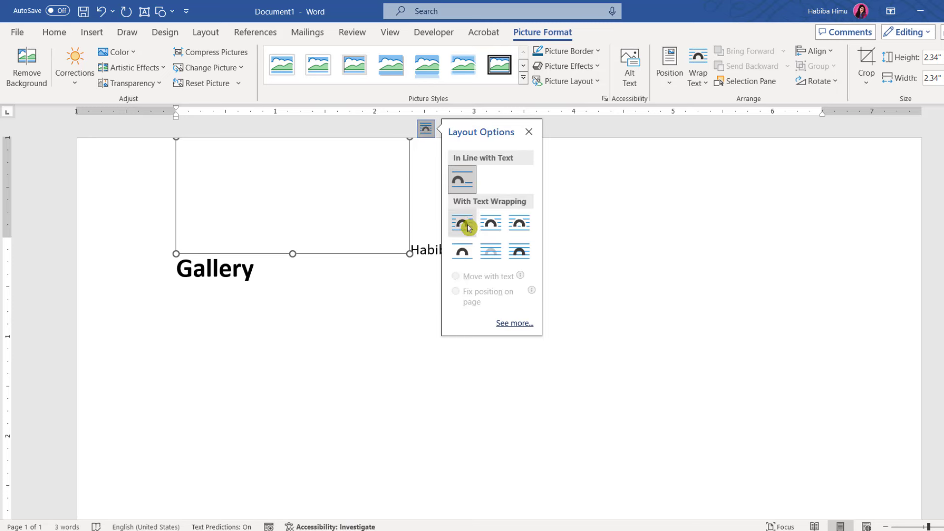
pyautogui.click(490, 223)
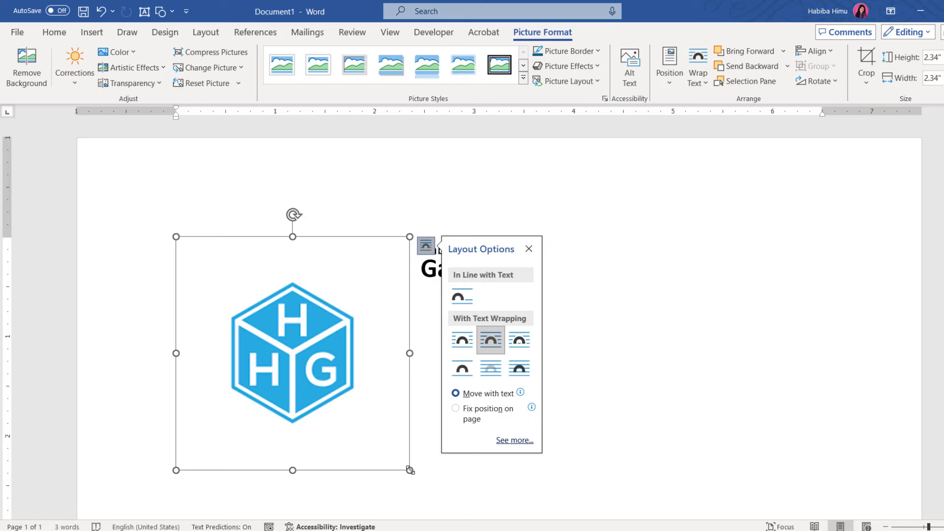
pyautogui.moveTo(410, 470); pyautogui.dragTo(225, 269)
pyautogui.scroll(8, 202, 251)
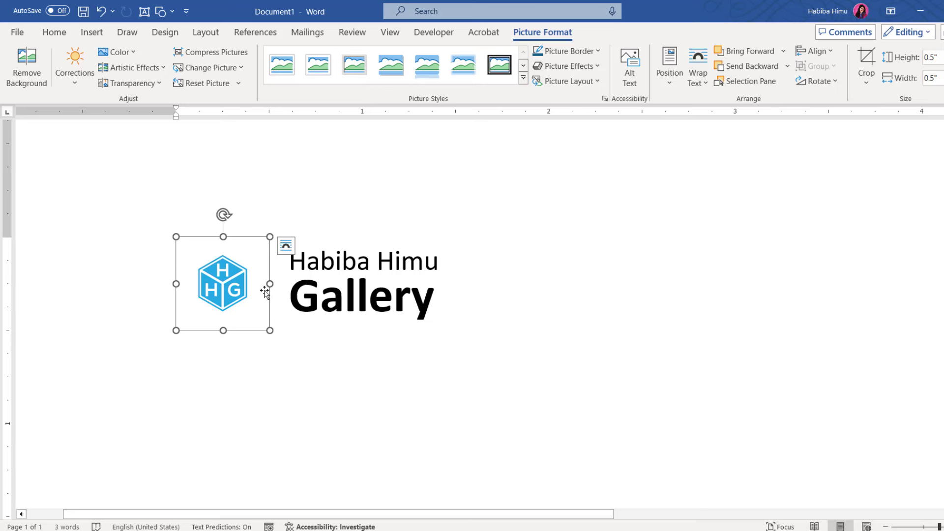
# Crop the white margins off all sides of the HG logo
pyautogui.click(867, 58)
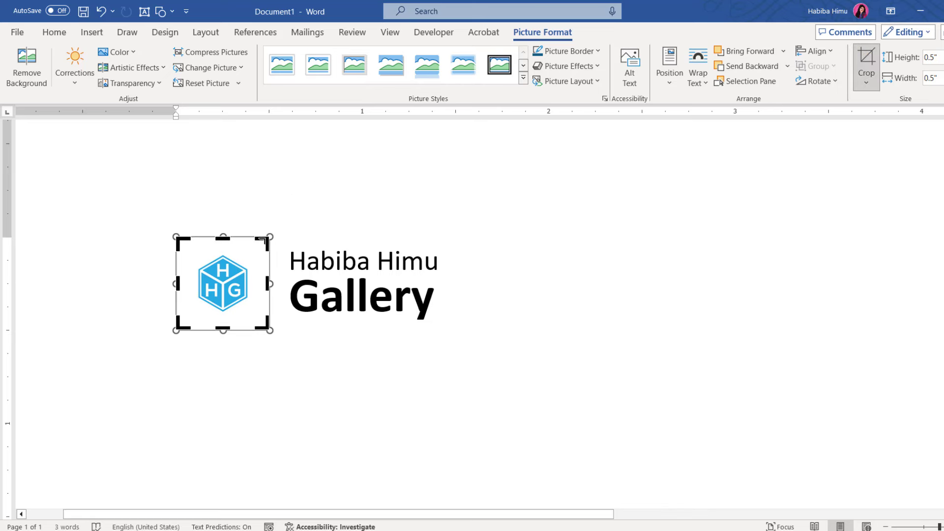
pyautogui.moveTo(261, 241); pyautogui.dragTo(252, 253)
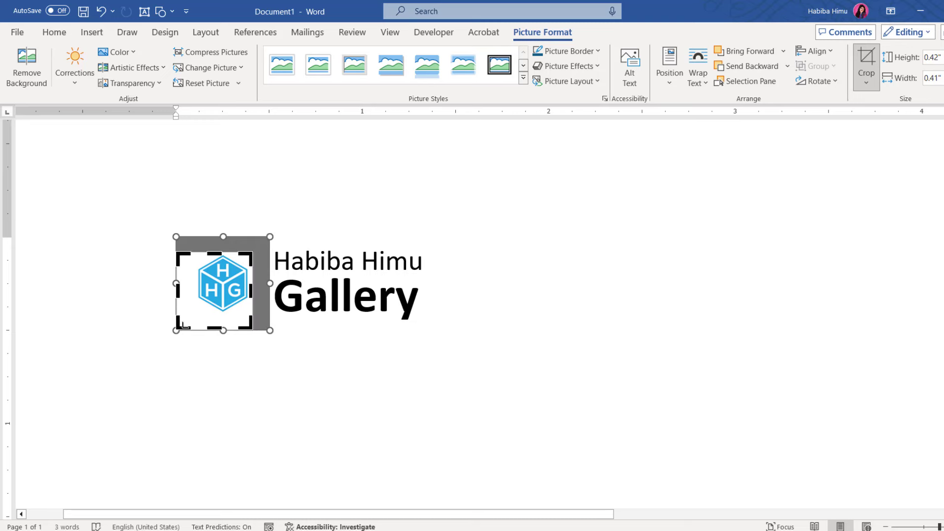
pyautogui.moveTo(181, 325); pyautogui.dragTo(193, 315)
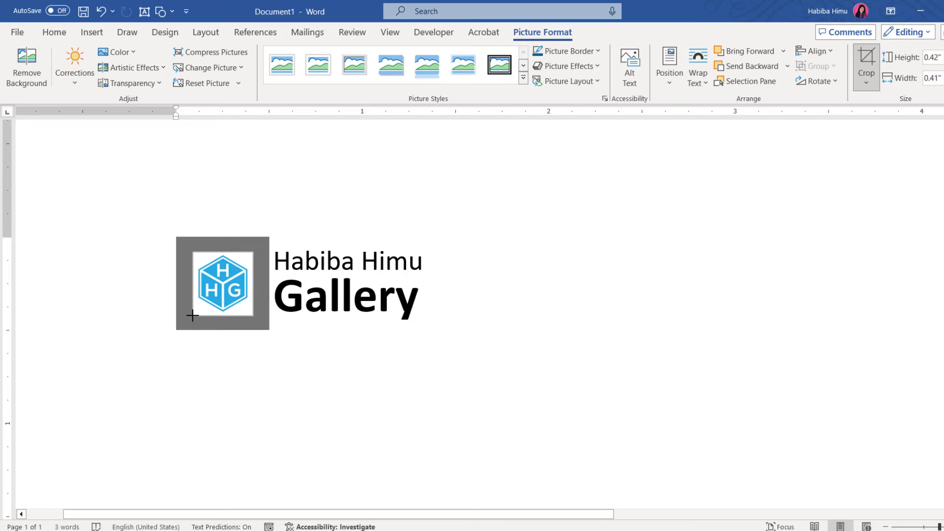
pyautogui.click(866, 66)
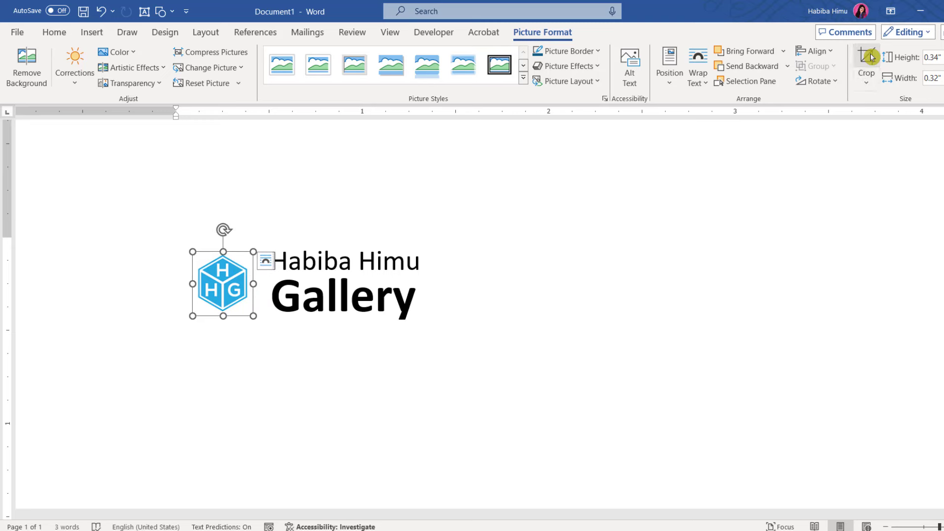
# Enlarge the cropped logo slightly and return to the end of the name line
pyautogui.moveTo(255, 313); pyautogui.dragTo(266, 321)
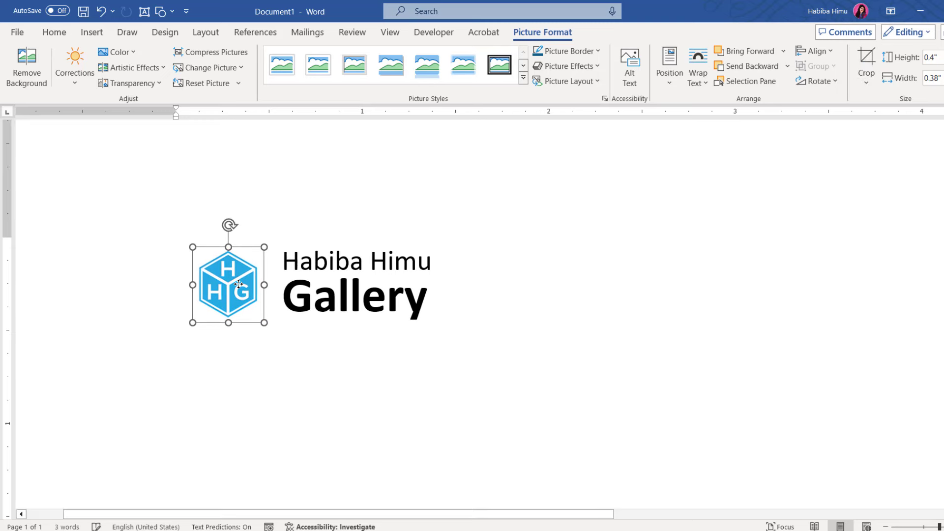
pyautogui.click(403, 301)
pyautogui.keyDown('ctrl'); pyautogui.scroll(-3, 441, 301); pyautogui.keyUp('ctrl')
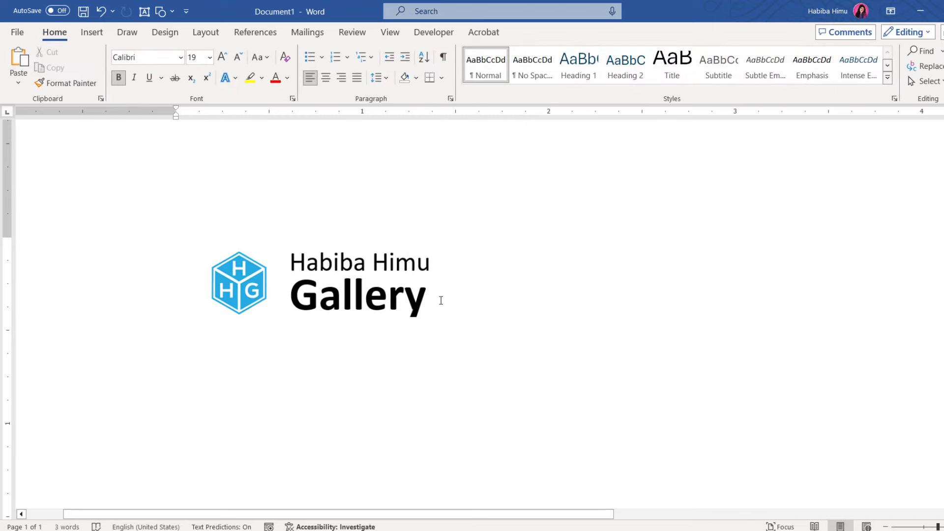
pyautogui.keyDown('ctrl'); pyautogui.scroll(-2, 441, 300); pyautogui.keyUp('ctrl')
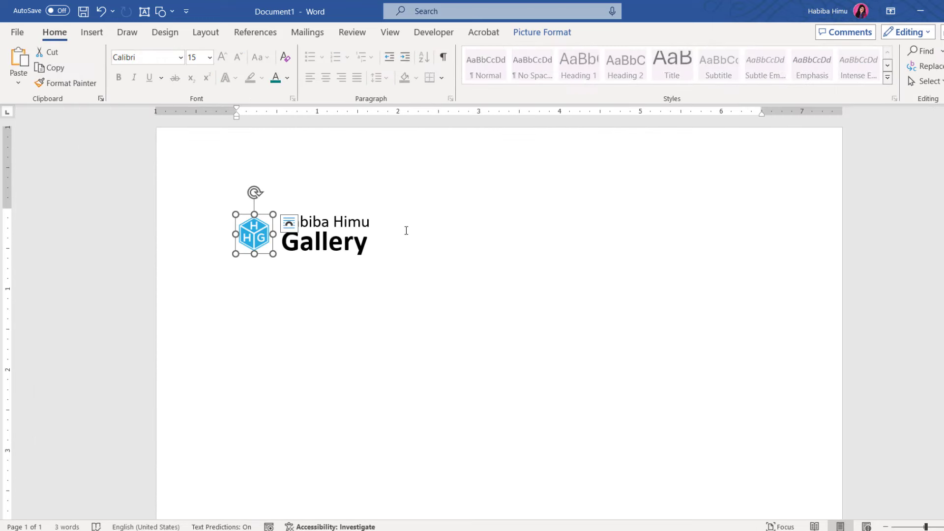
pyautogui.click(405, 230)
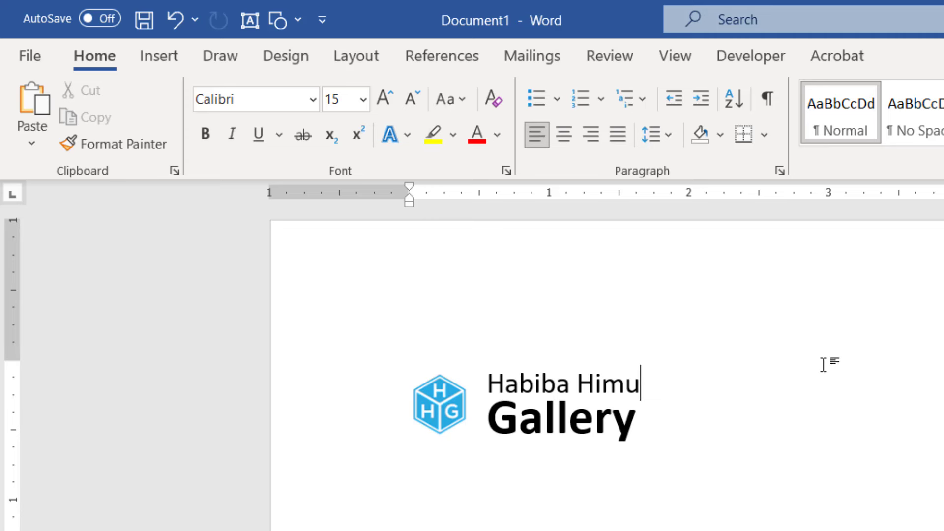
# Add a right tab stop on the name line and drag it to about 6.75 inches
pyautogui.click(13, 187)
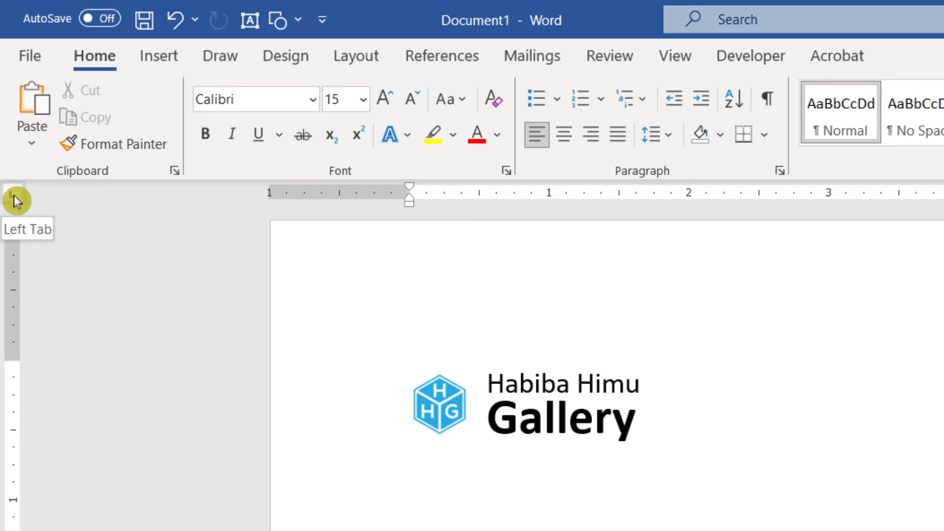
pyautogui.click(14, 196)
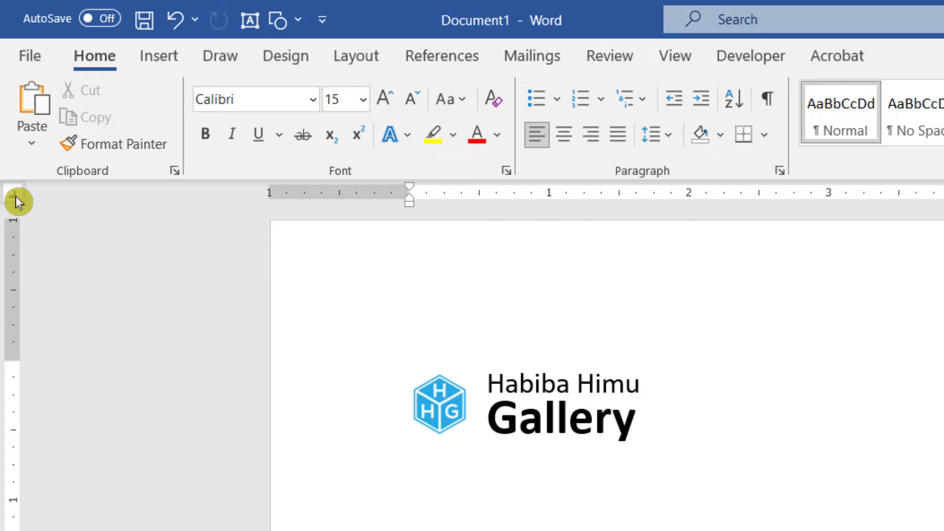
pyautogui.click(14, 195)
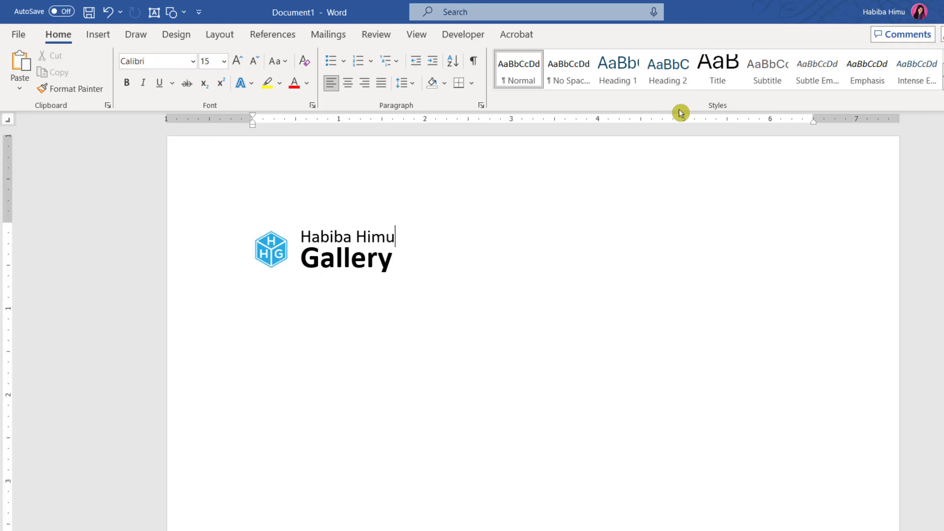
pyautogui.click(758, 119)
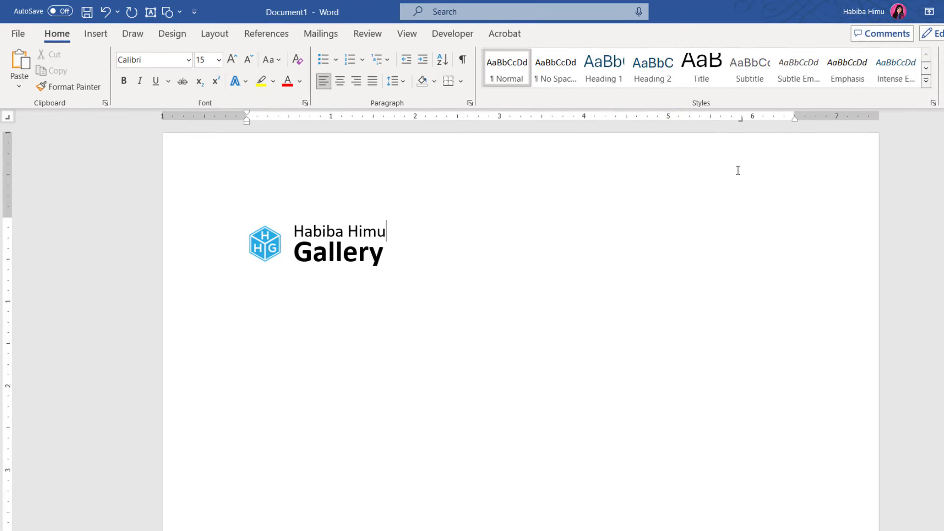
pyautogui.click(742, 121)
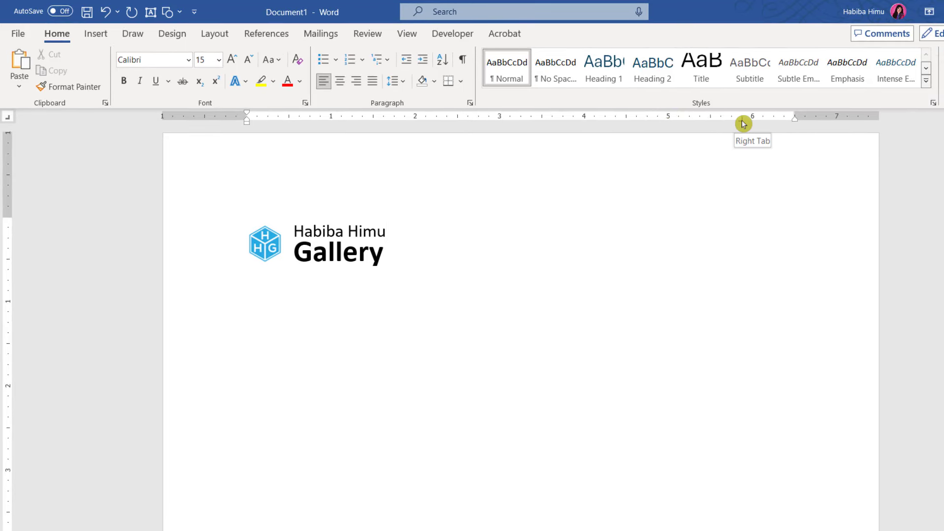
pyautogui.moveTo(742, 123); pyautogui.dragTo(796, 125)
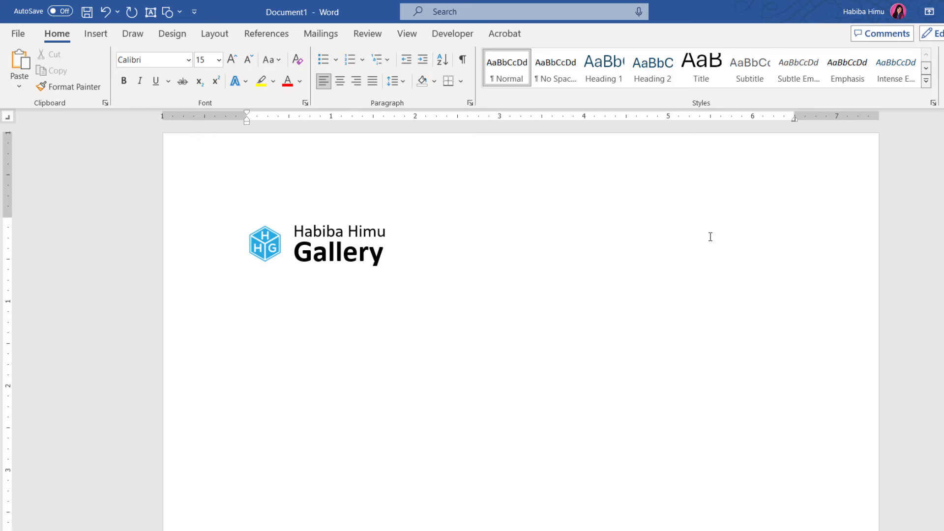
# Tab to the right stop on the name line and type the gallery's street address
pyautogui.press('Tab')
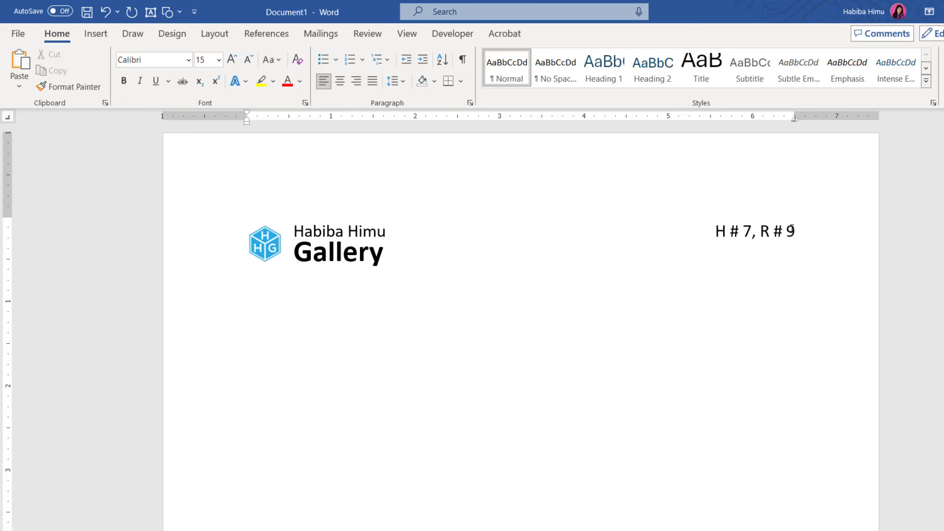
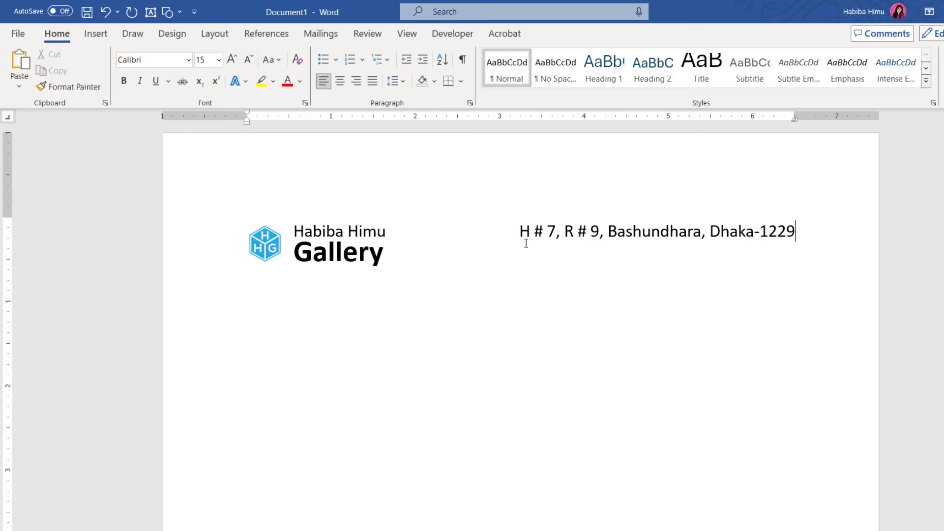
pyautogui.click(386, 253)
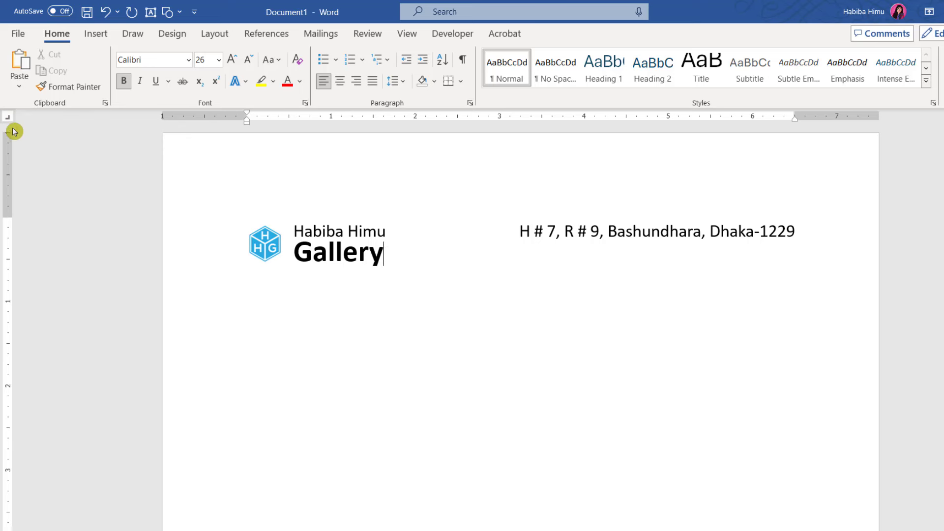
# Add a right tab near 6.5 inches on the Gallery line and type 'Contact #' with the phone number
pyautogui.click(762, 121)
pyautogui.moveTo(763, 122); pyautogui.dragTo(796, 122)
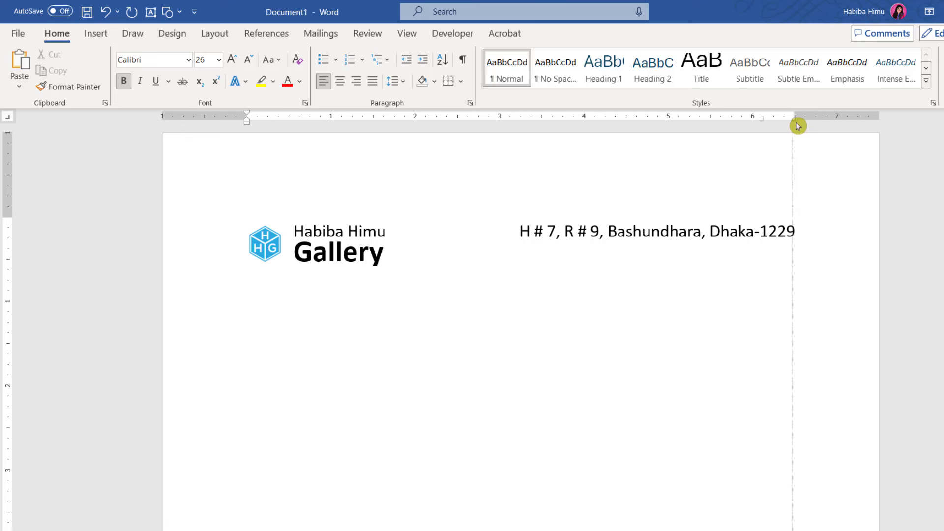
pyautogui.click(395, 258)
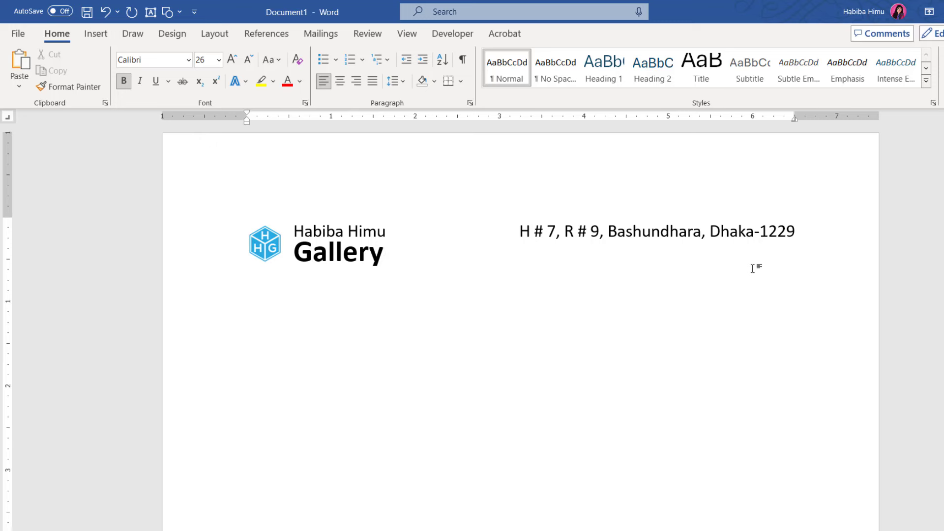
pyautogui.write('Contact #')
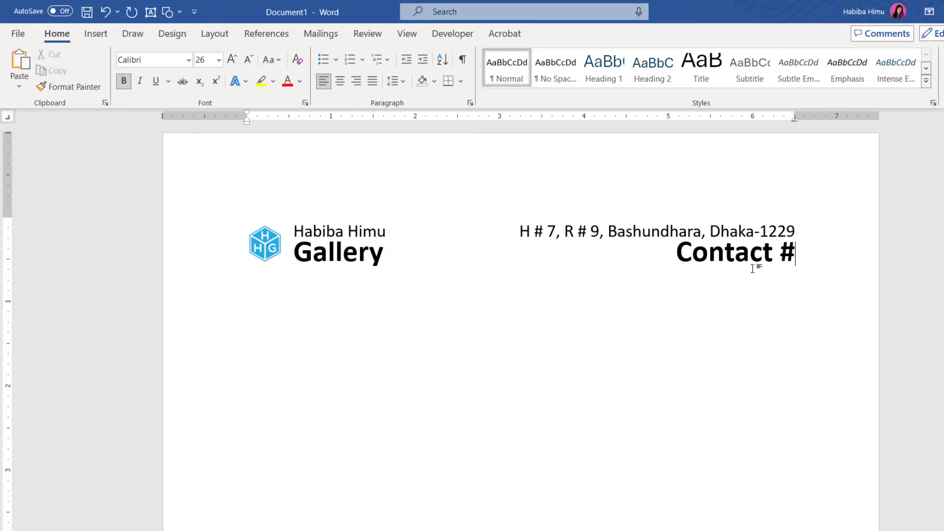
pyautogui.write(' +8')
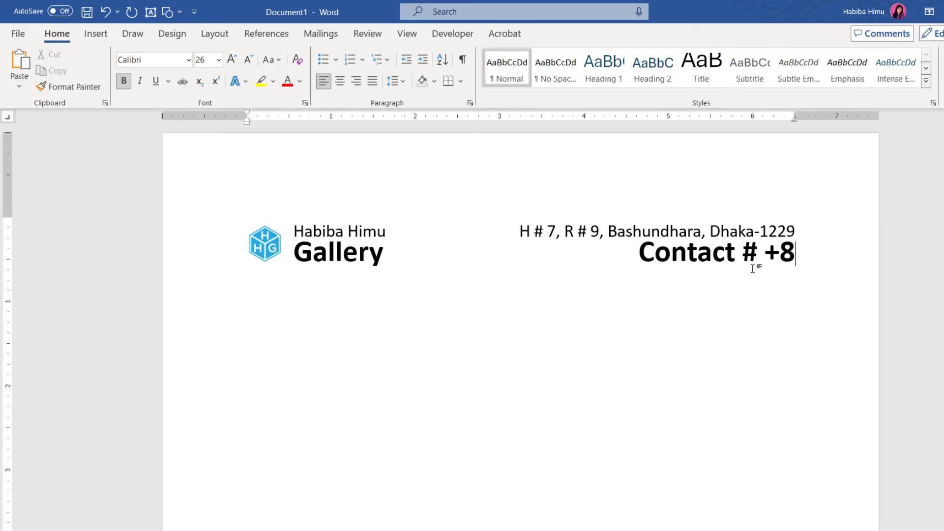
pyautogui.write('80')
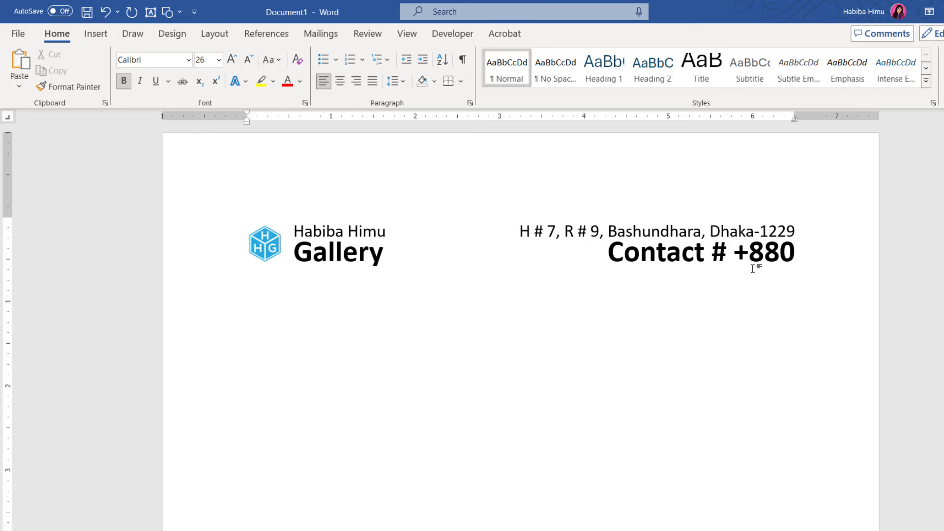
pyautogui.write(' 123 4')
pyautogui.write('56 789')
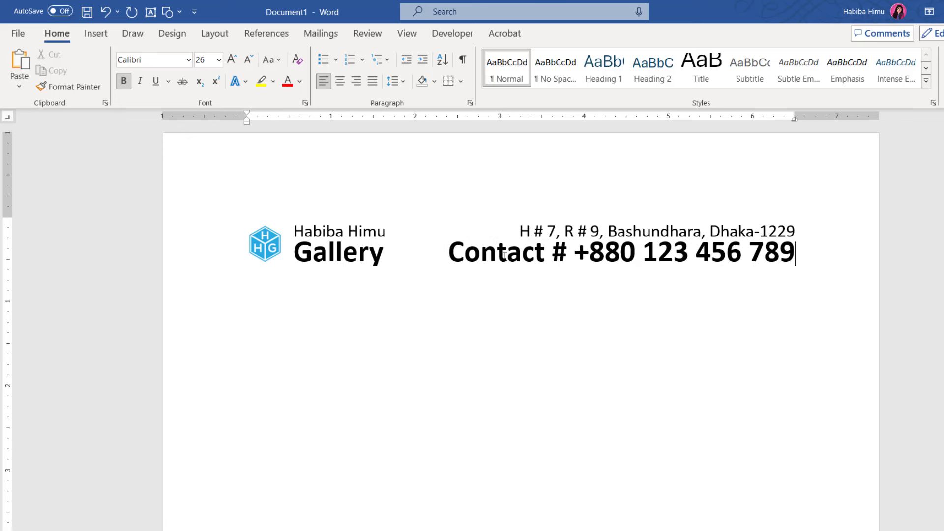
pyautogui.click(668, 227)
# Format-paint the address line's plain 15 pt style onto the contact line, then select the address
pyautogui.click(69, 86)
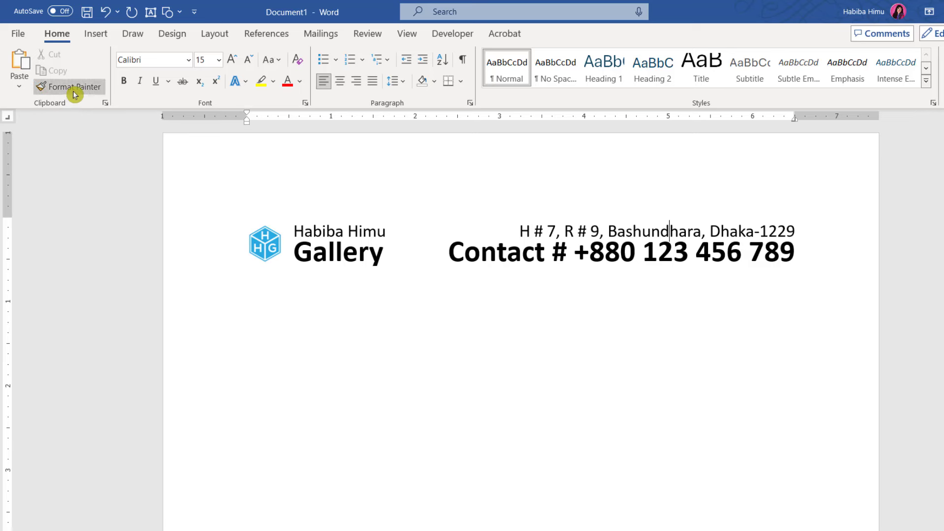
pyautogui.moveTo(449, 253); pyautogui.dragTo(787, 260)
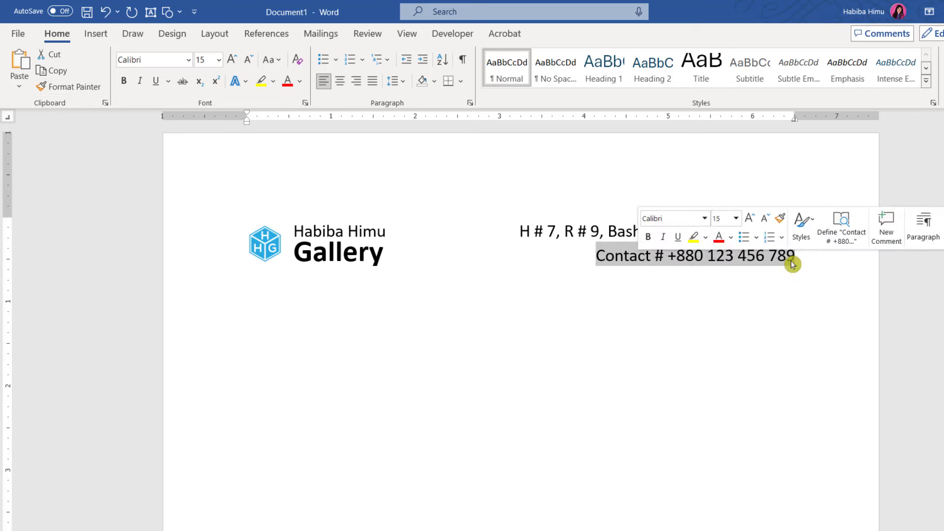
pyautogui.click(682, 264)
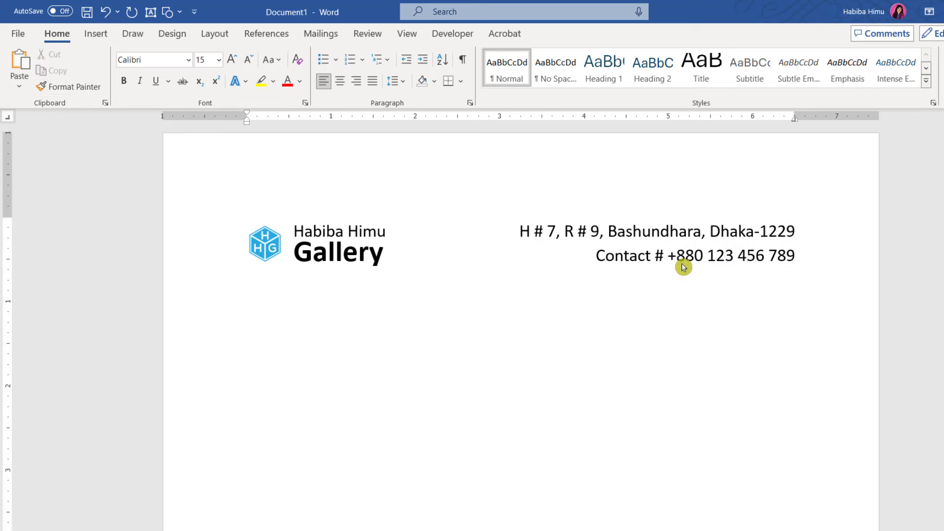
pyautogui.scroll(-5, 652, 259)
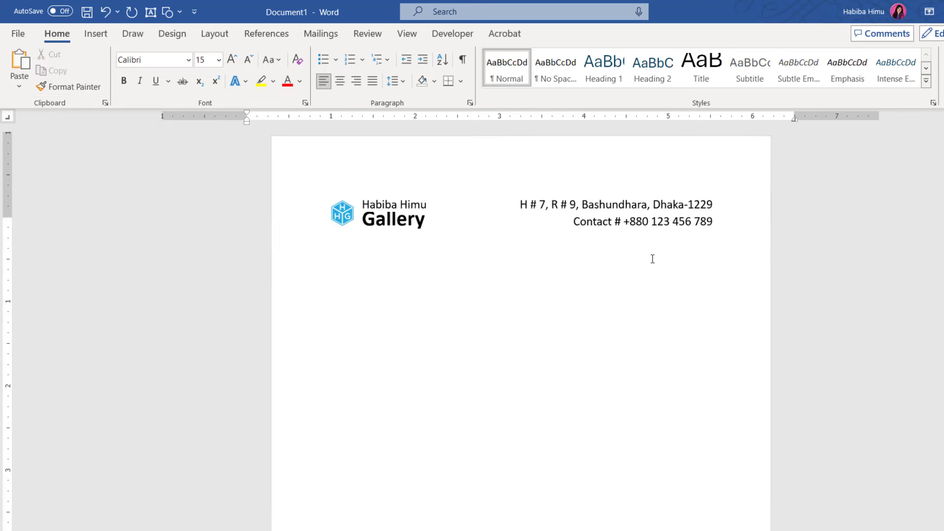
pyautogui.moveTo(520, 187); pyautogui.dragTo(664, 186)
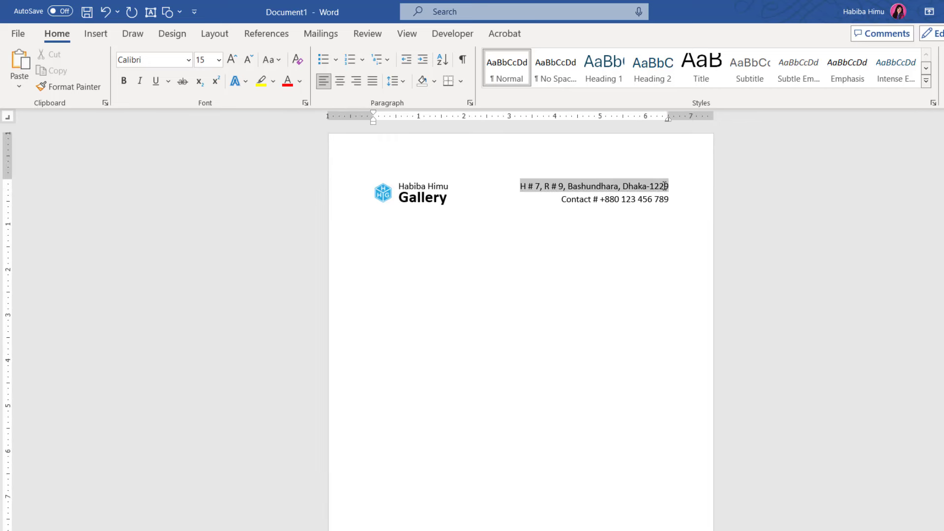
# Change the address line font to Futura Lt BT and pick up its formatting with Format Painter
pyautogui.click(189, 60)
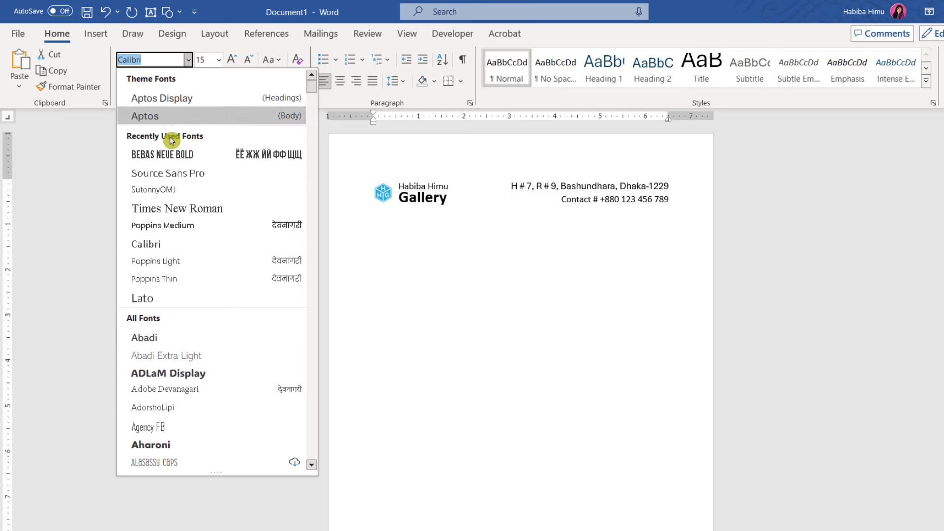
pyautogui.scroll(-15, 190, 394)
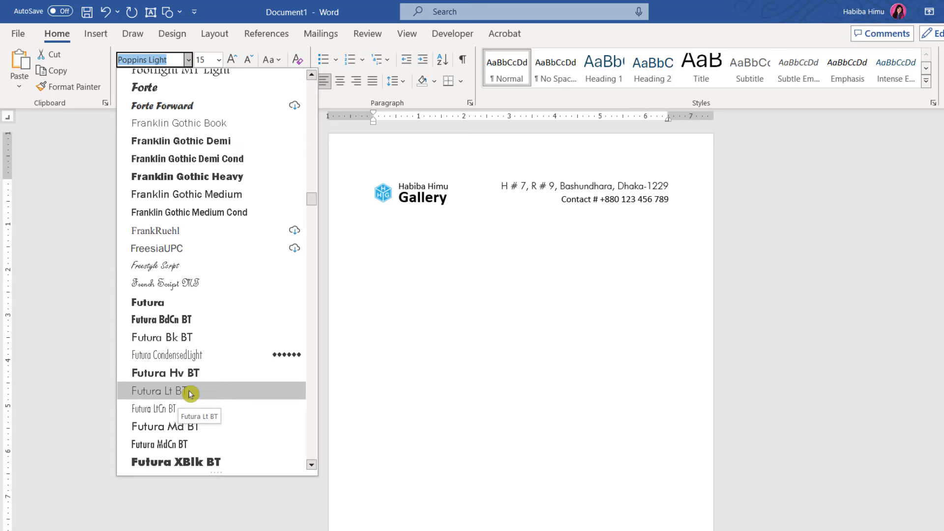
pyautogui.click(190, 394)
pyautogui.click(588, 187)
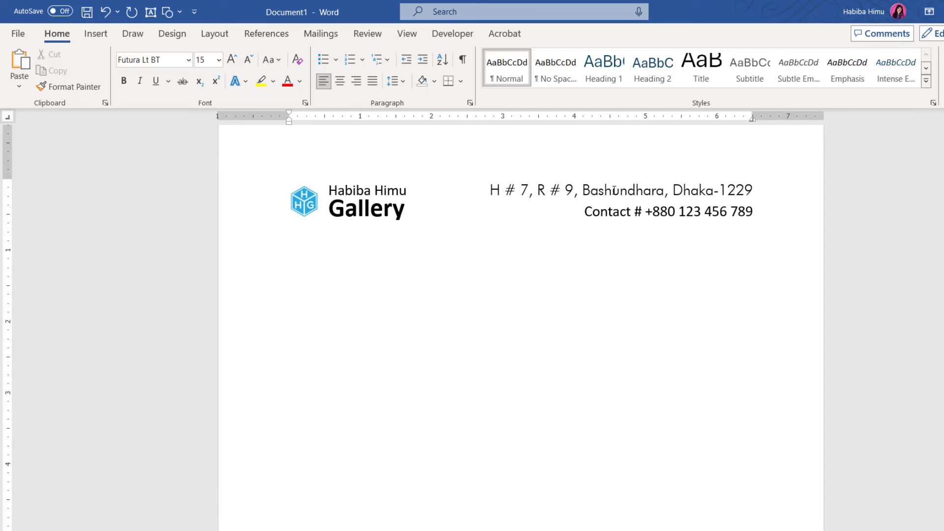
pyautogui.click(64, 87)
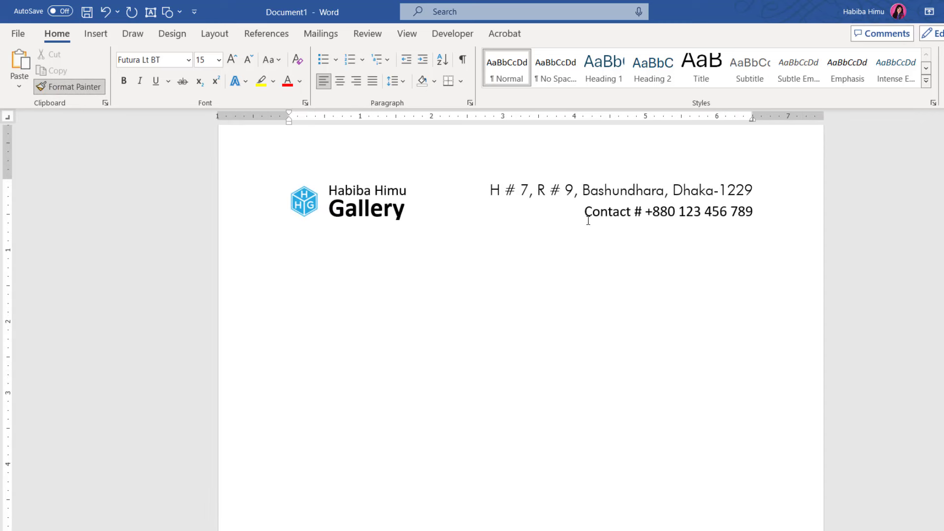
# Paint Futura Lt BT onto the contact line and shrink both address and contact lines to 14 pt
pyautogui.moveTo(582, 211); pyautogui.dragTo(751, 213)
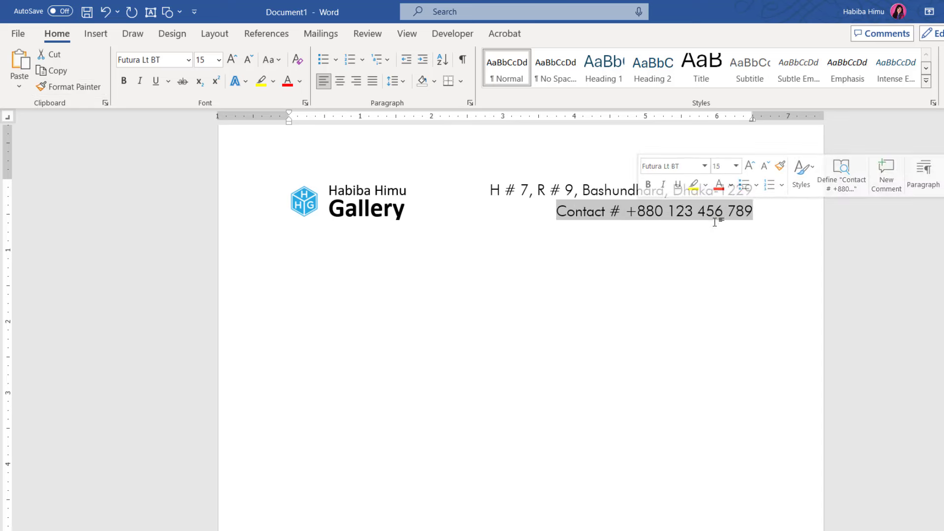
pyautogui.click(679, 214)
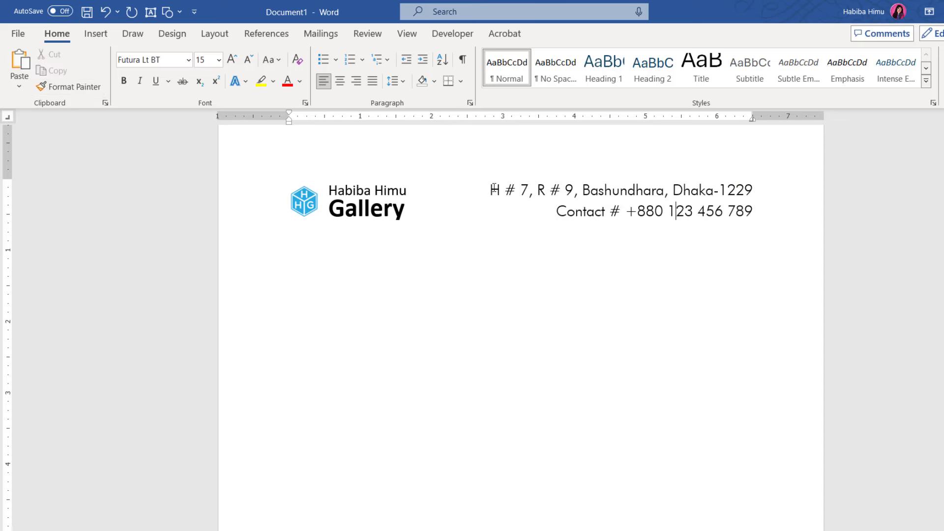
pyautogui.moveTo(490, 189); pyautogui.dragTo(755, 189)
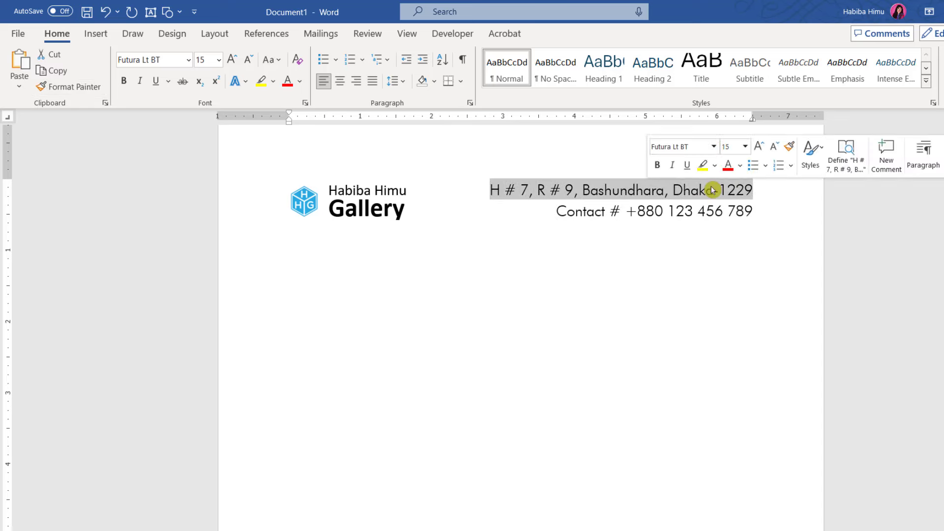
pyautogui.click(252, 61)
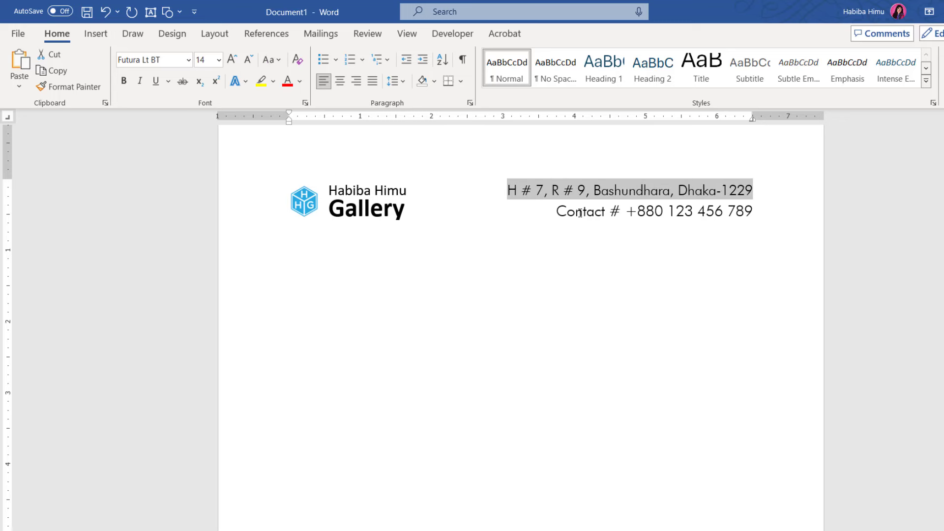
pyautogui.moveTo(558, 212); pyautogui.dragTo(753, 212)
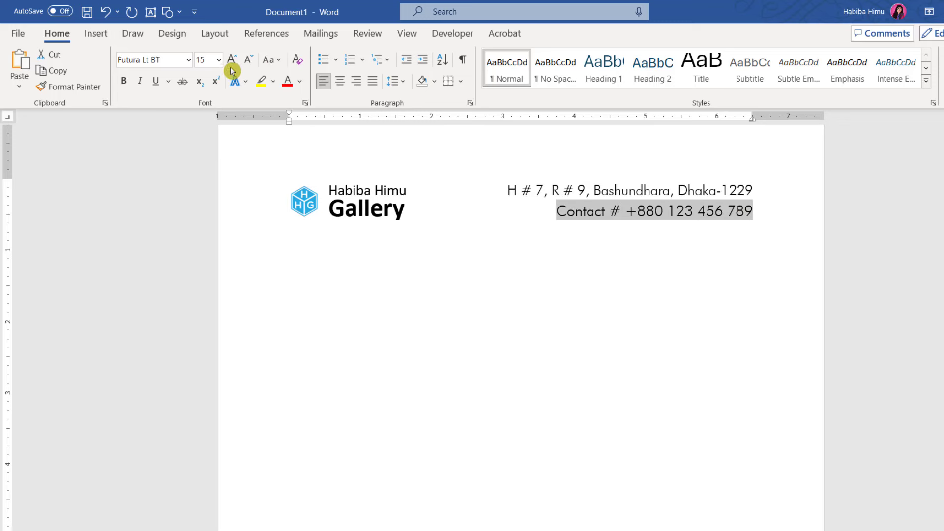
pyautogui.click(251, 61)
pyautogui.click(700, 227)
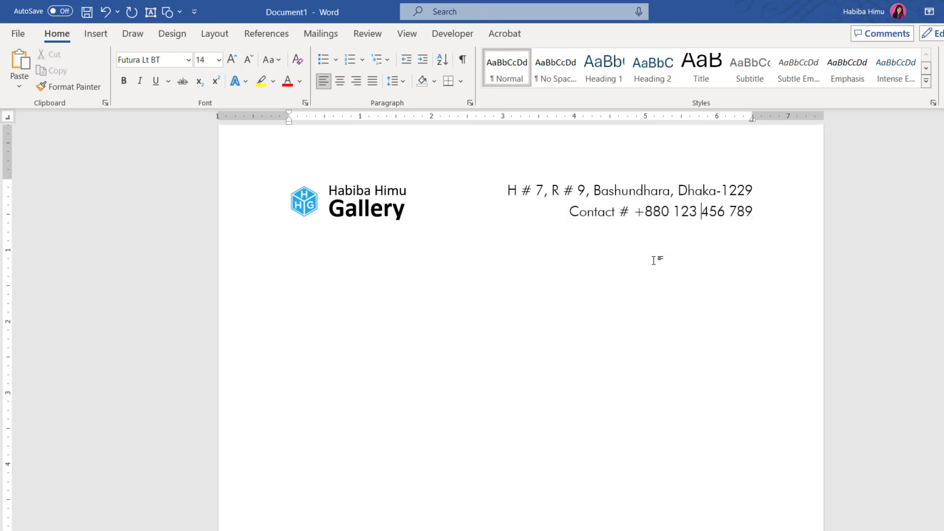
pyautogui.keyDown('ctrl'); pyautogui.scroll(-3, 654, 260); pyautogui.keyUp('ctrl')
pyautogui.keyDown('ctrl'); pyautogui.scroll(-1, 654, 259); pyautogui.keyUp('ctrl')
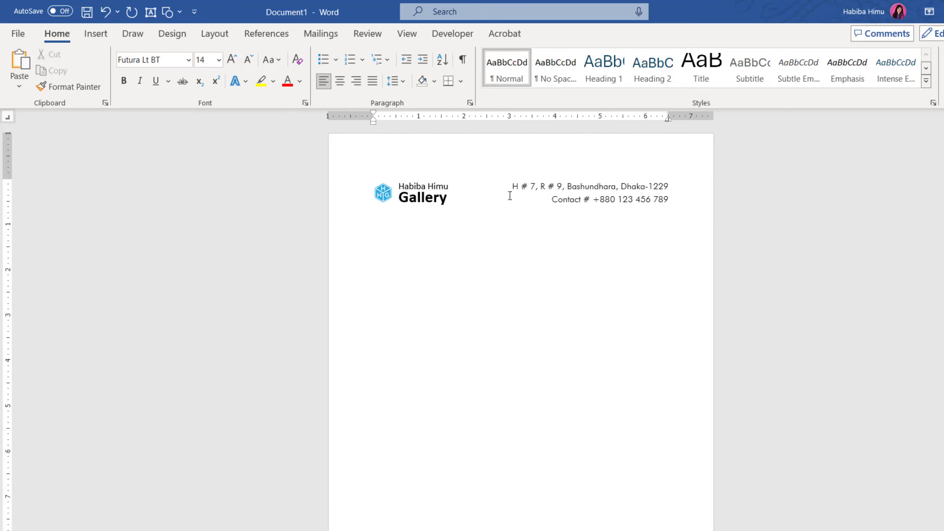
pyautogui.keyDown('ctrl'); pyautogui.scroll(3, 645, 199); pyautogui.keyUp('ctrl')
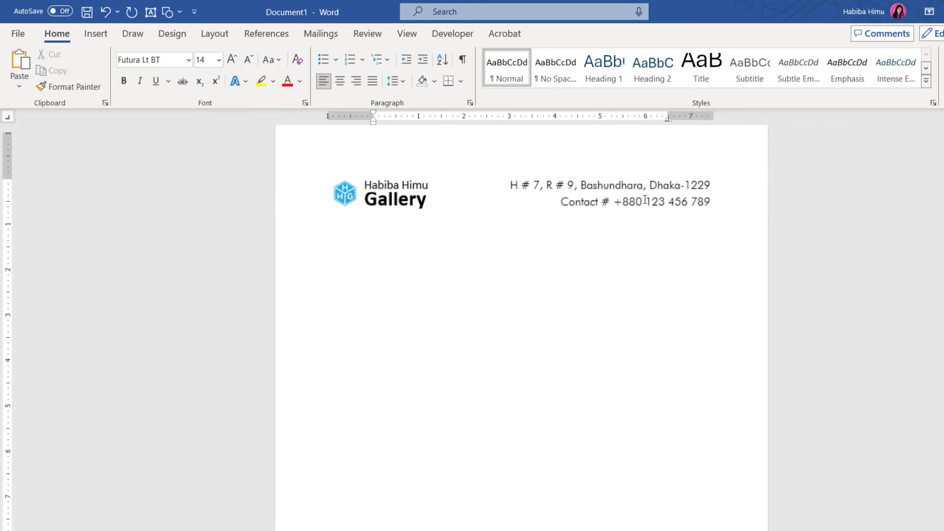
pyautogui.scroll(1, 457, 230)
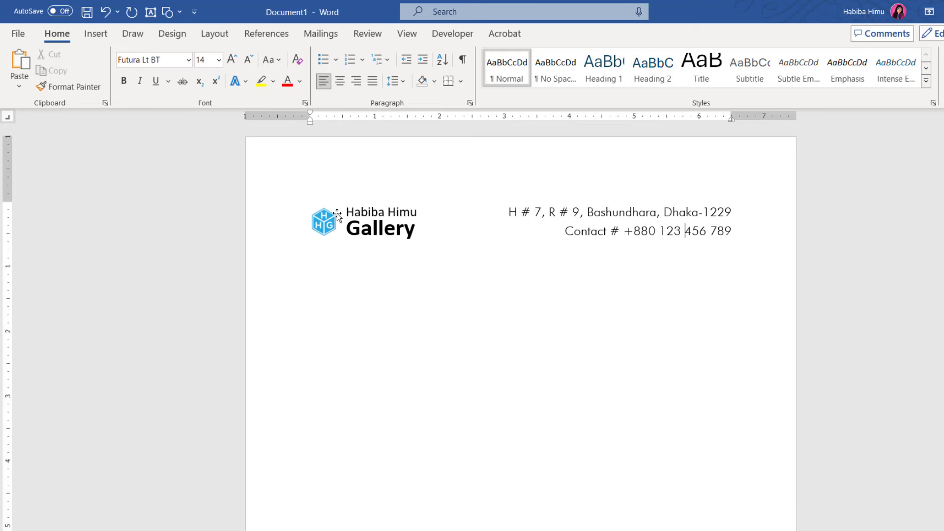
# Enlarge the HG logo slightly from its top-left corner handle, leaving it deselected
pyautogui.click(319, 223)
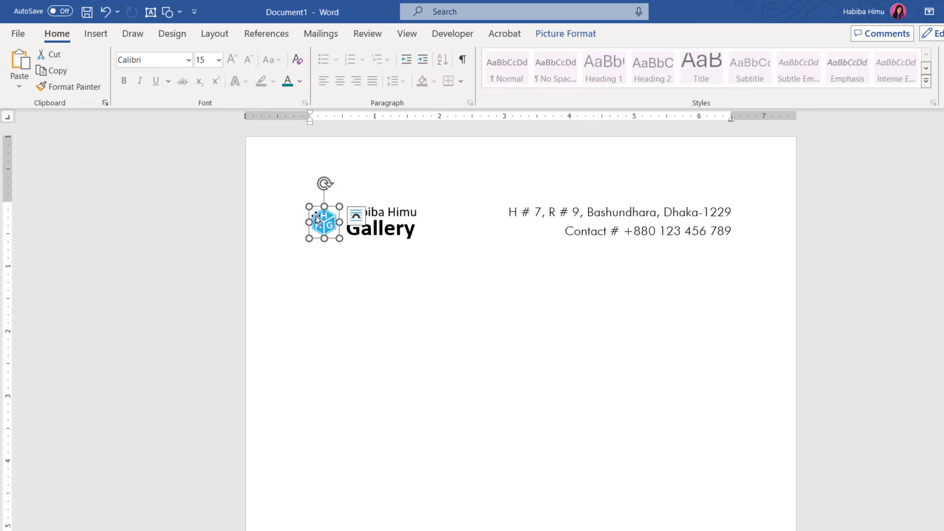
pyautogui.moveTo(305, 203); pyautogui.dragTo(304, 202)
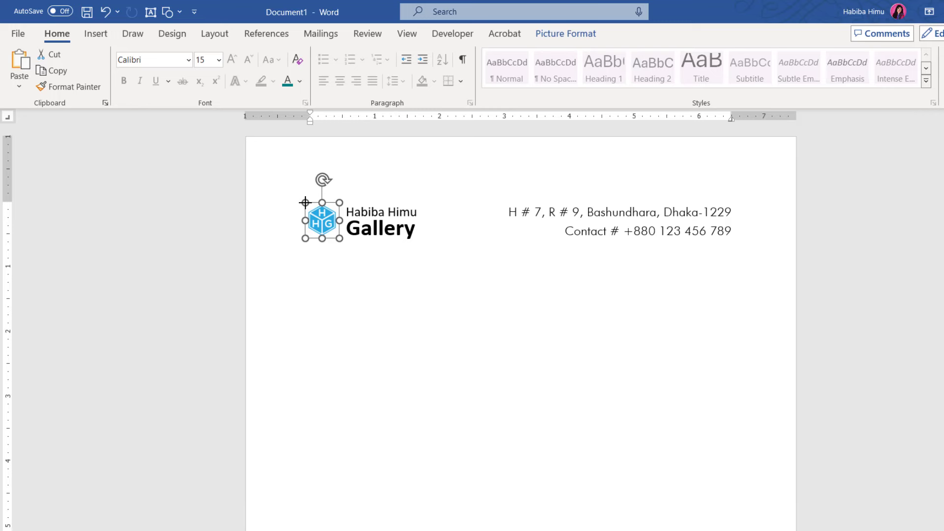
pyautogui.click(633, 278)
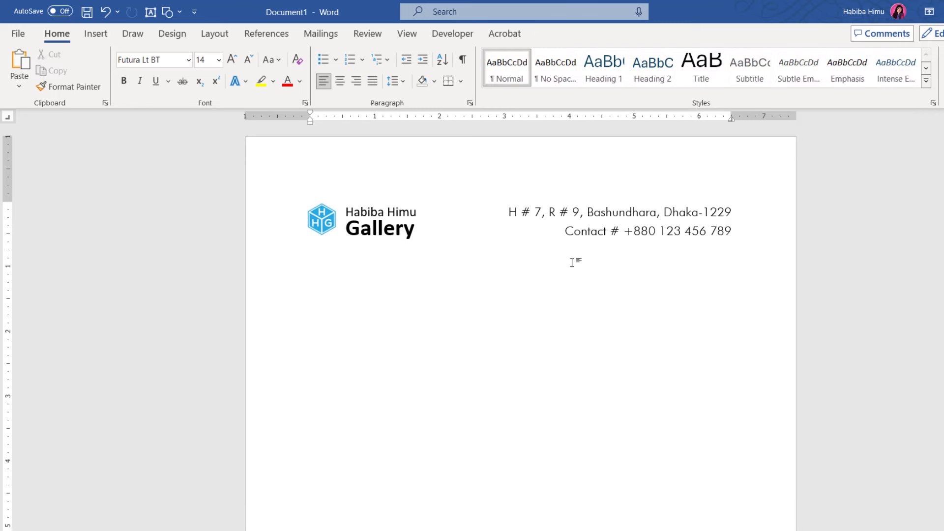
pyautogui.click(322, 224)
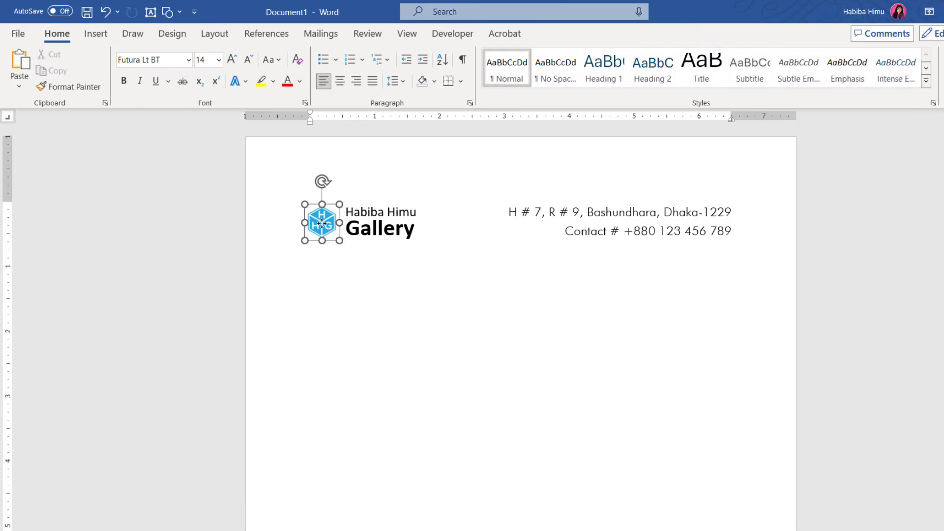
pyautogui.click(344, 274)
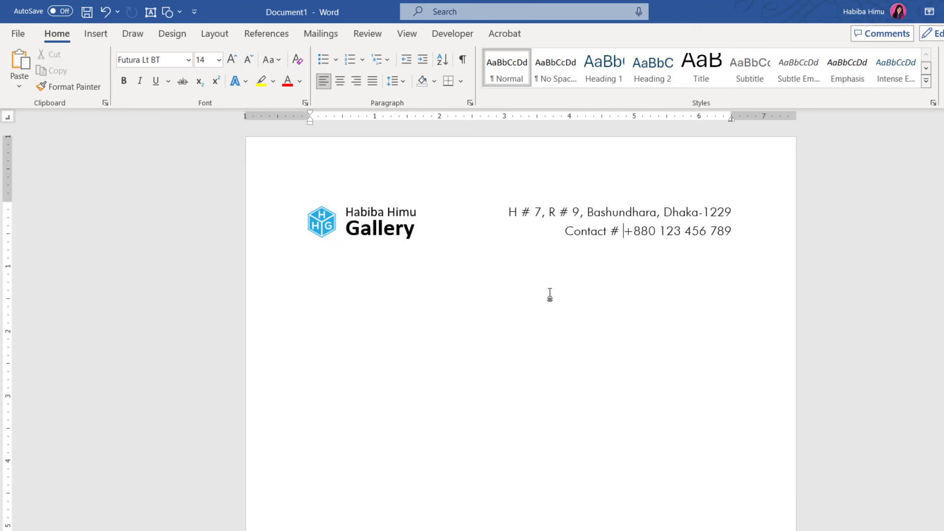
# Select the entire letterhead and choose Quick Parts > Save Selection to Quick Part Gallery
pyautogui.hotkey('ctrl', 'a')
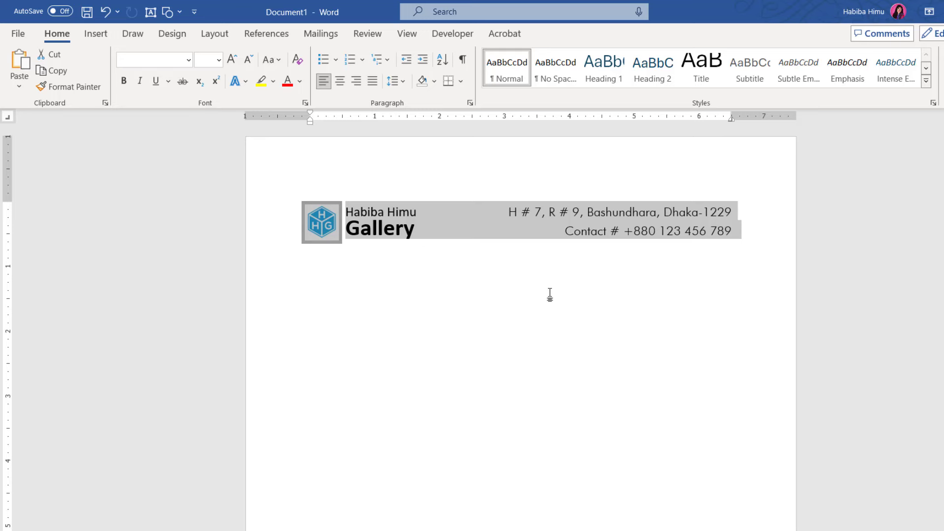
pyautogui.click(423, 295)
pyautogui.hotkey('ctrl', 'a')
pyautogui.click(96, 37)
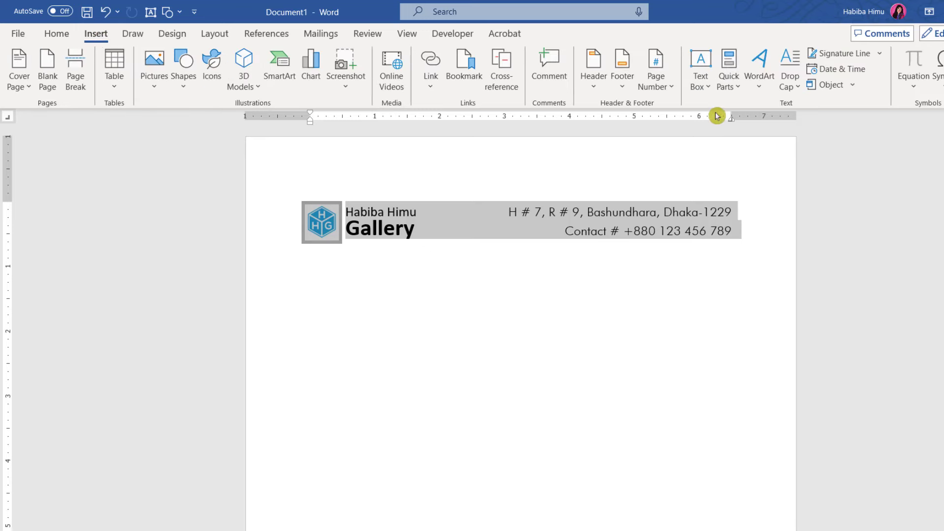
pyautogui.click(738, 88)
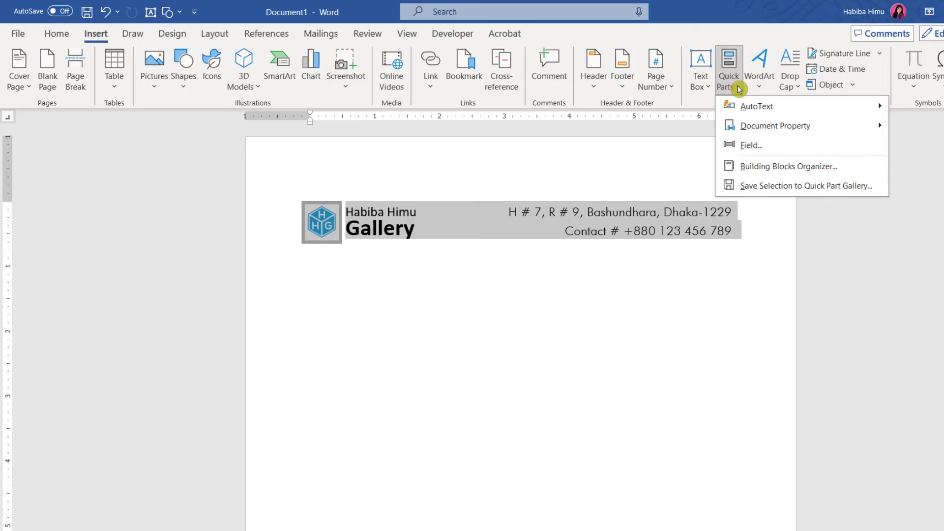
pyautogui.click(782, 187)
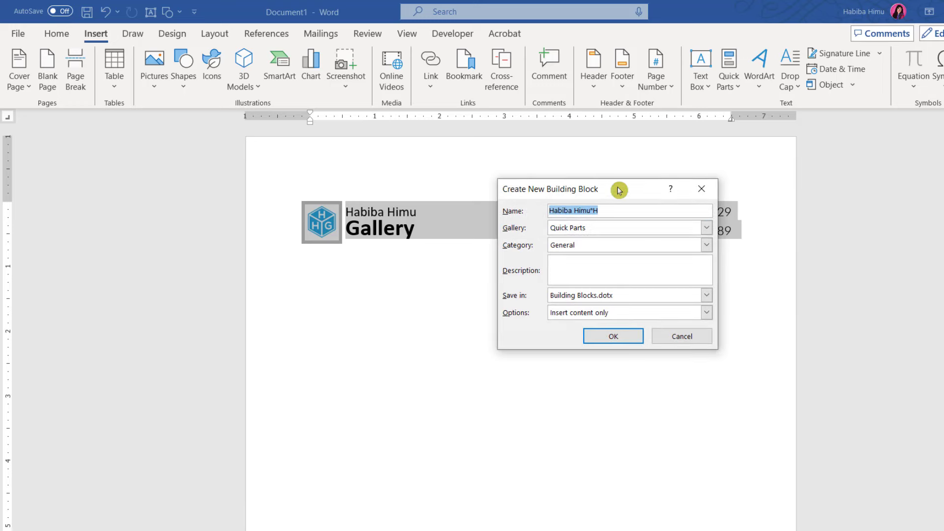
# Name the new building block 'Letter Head', keep the Quick Parts gallery, and confirm
pyautogui.moveTo(619, 191); pyautogui.dragTo(549, 267)
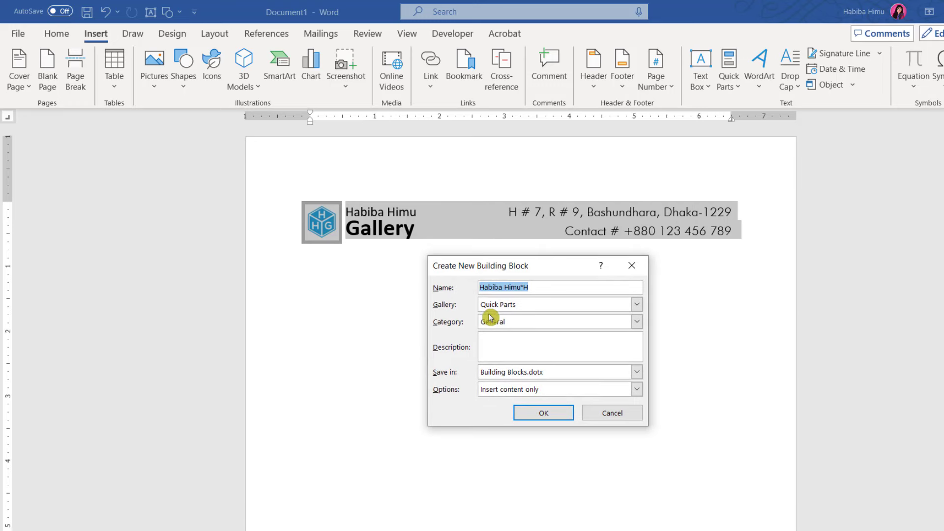
pyautogui.click(532, 287)
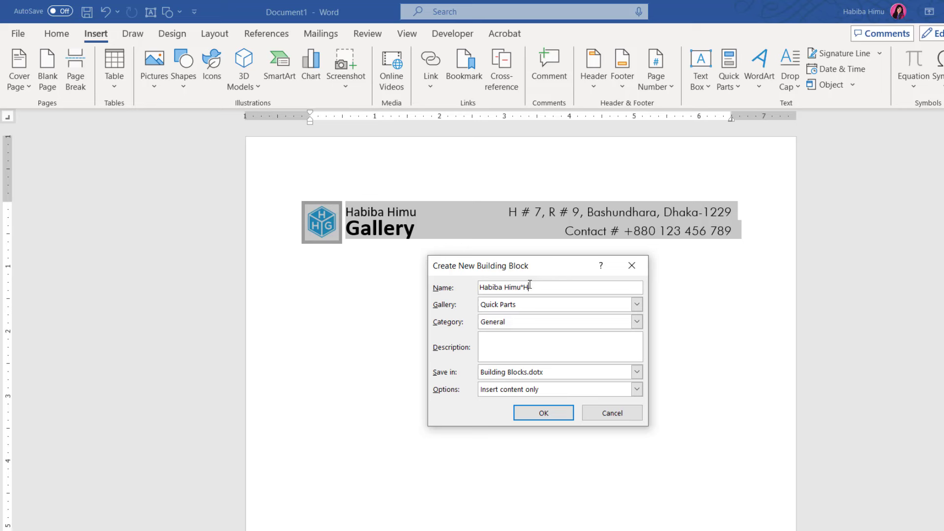
pyautogui.hotkey('ctrl', 'a')
pyautogui.write('Let')
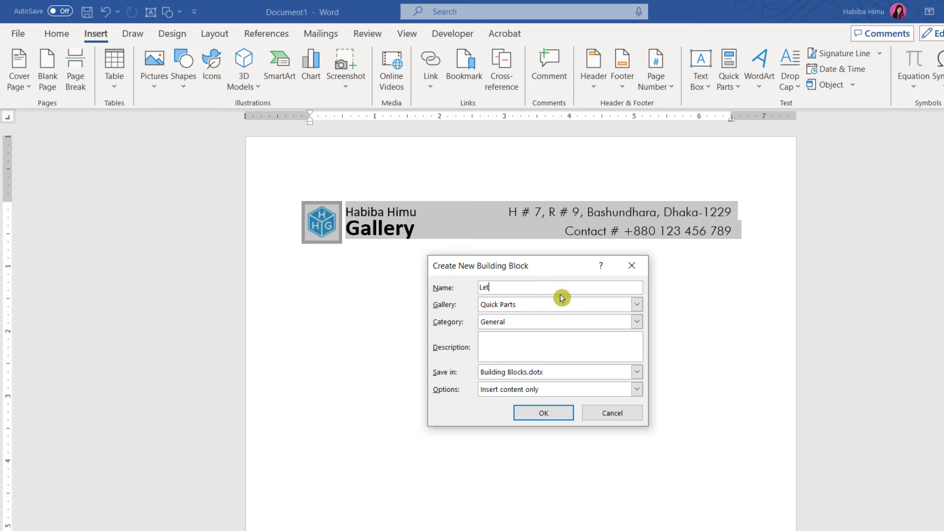
pyautogui.write('ter Head')
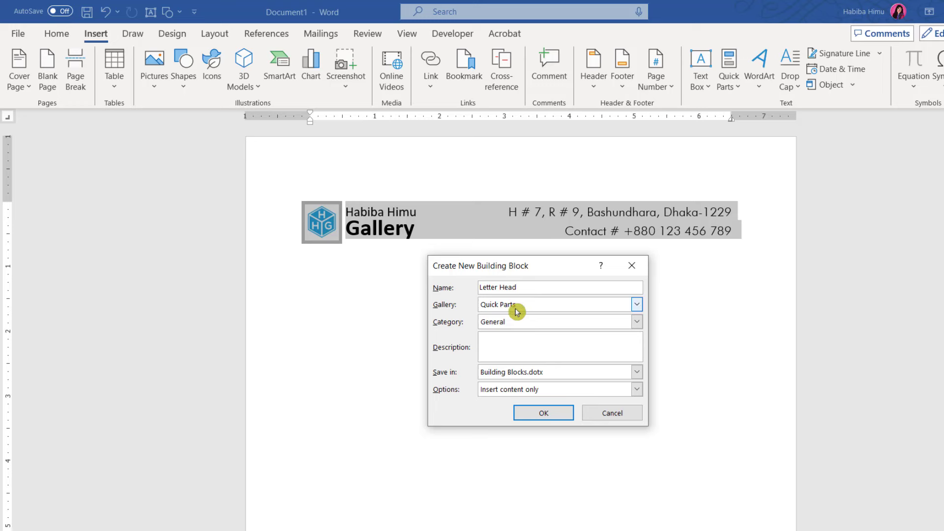
pyautogui.click(637, 304)
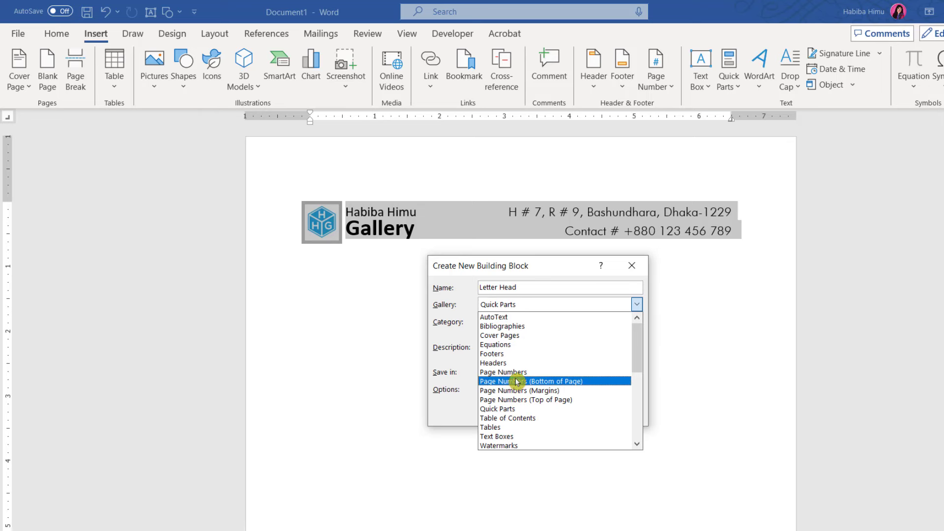
pyautogui.click(523, 309)
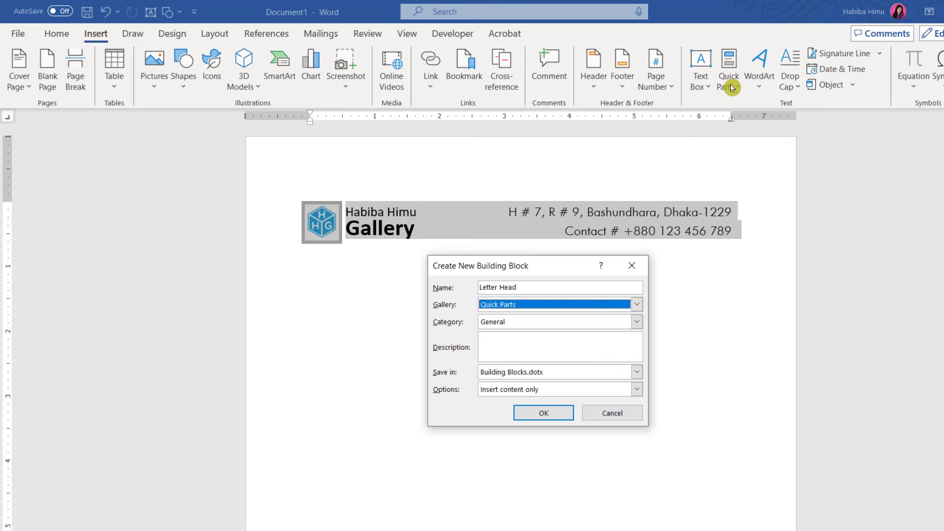
pyautogui.click(538, 414)
pyautogui.click(543, 367)
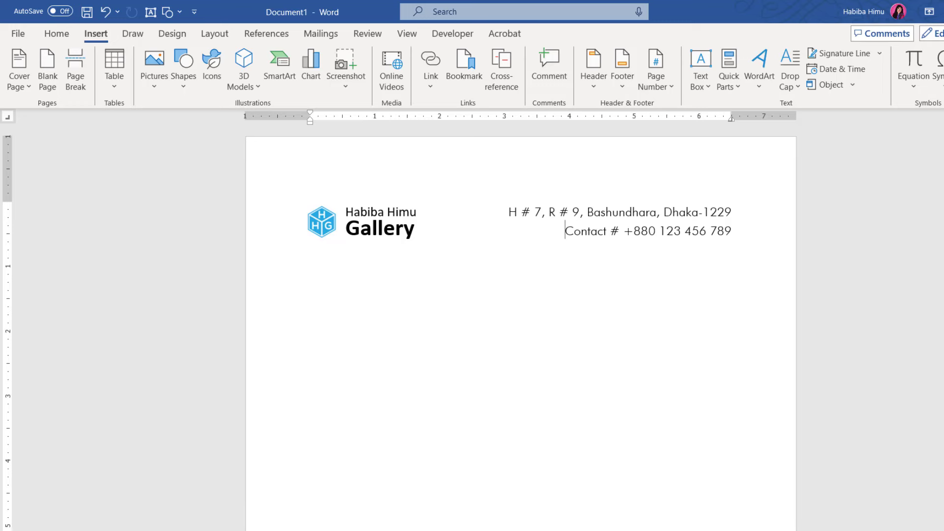
# Close the document without saving it, but save the changes to Building Blocks.dotx
pyautogui.hotkey('ctrl', 'w')
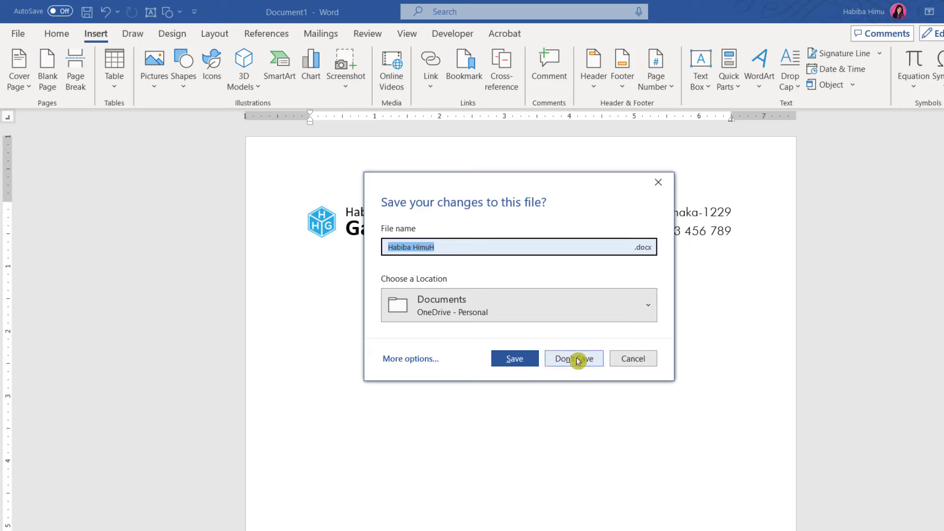
pyautogui.click(575, 358)
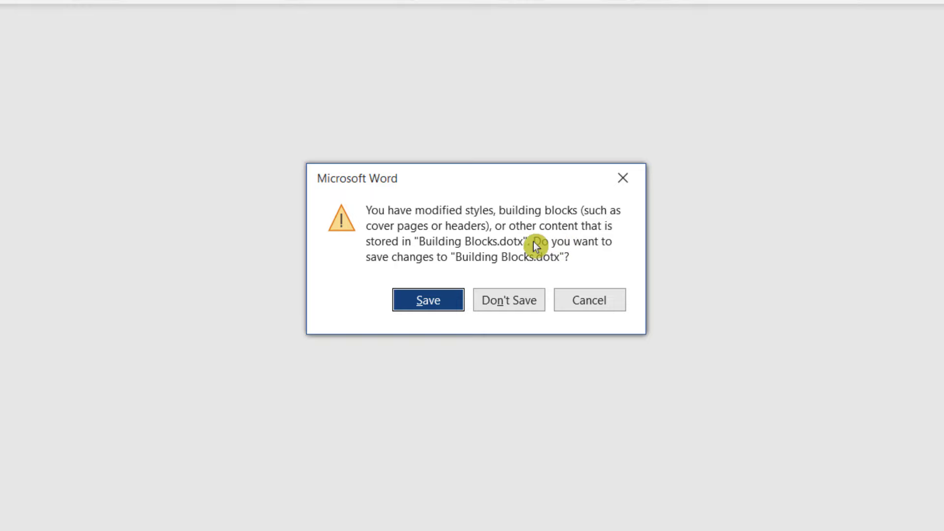
pyautogui.click(426, 304)
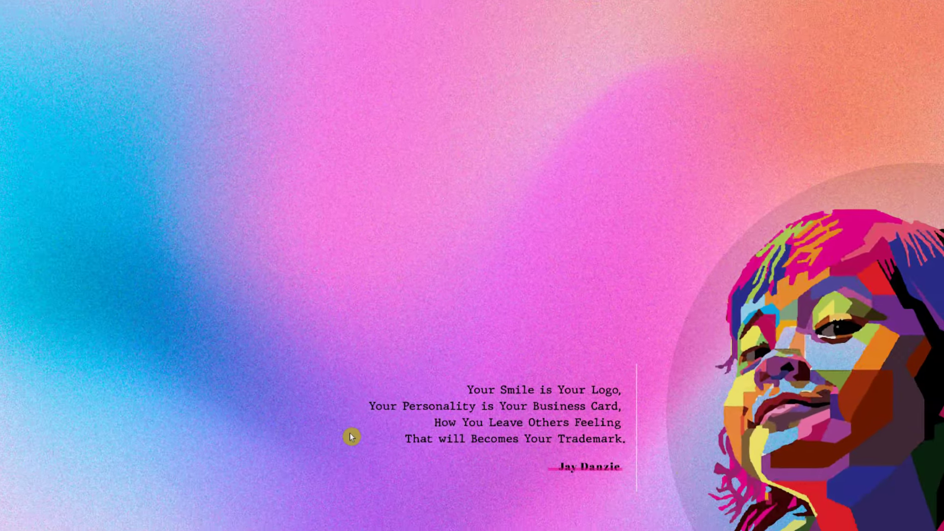
# Launch Word from the Start menu into a new blank document
pyautogui.press('super')
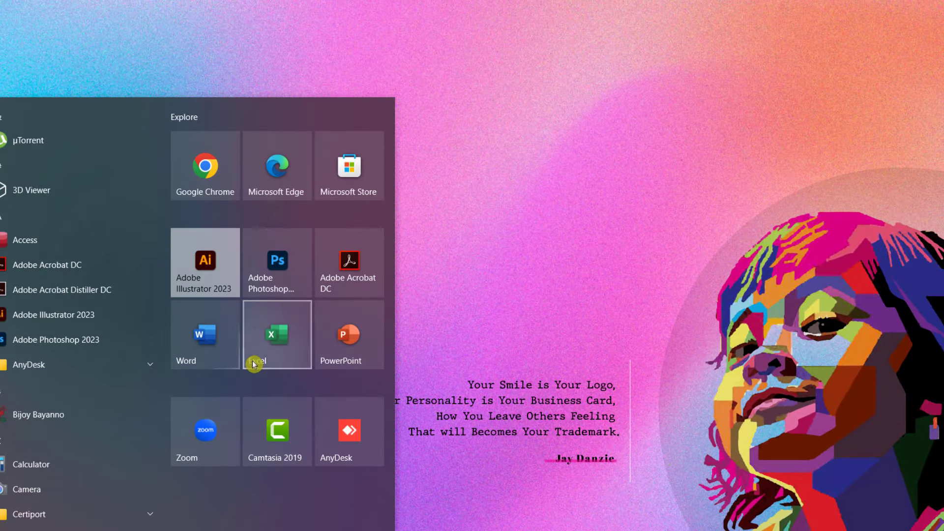
pyautogui.click(205, 355)
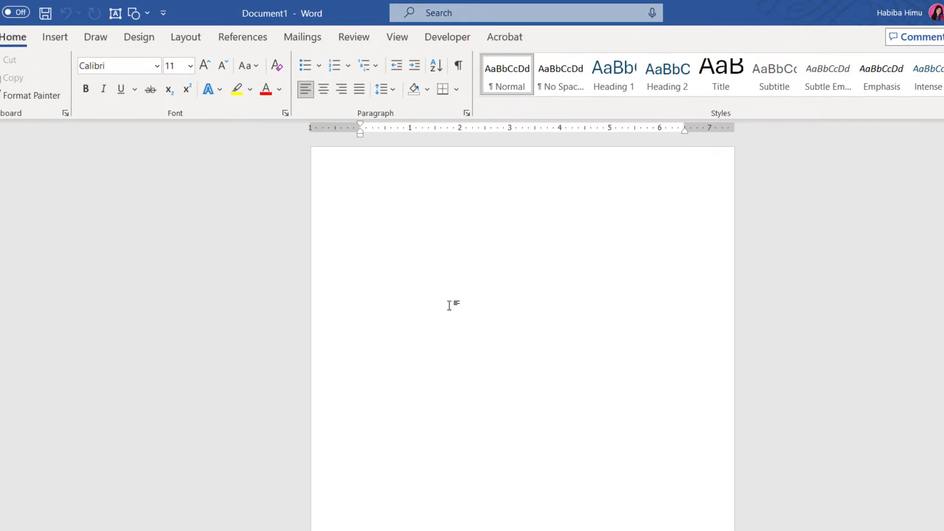
pyautogui.click(55, 37)
# Insert the 'Letter Head' Quick Part into the new document
pyautogui.click(756, 95)
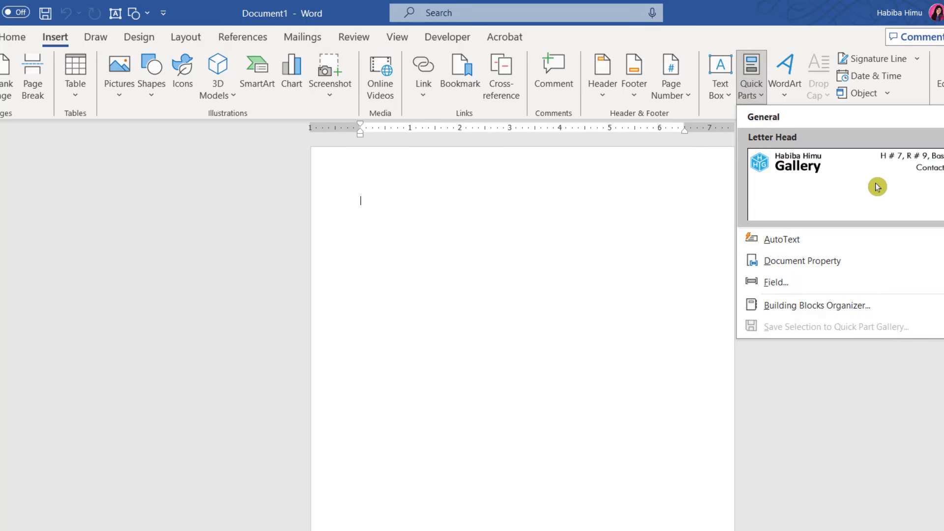
pyautogui.click(878, 187)
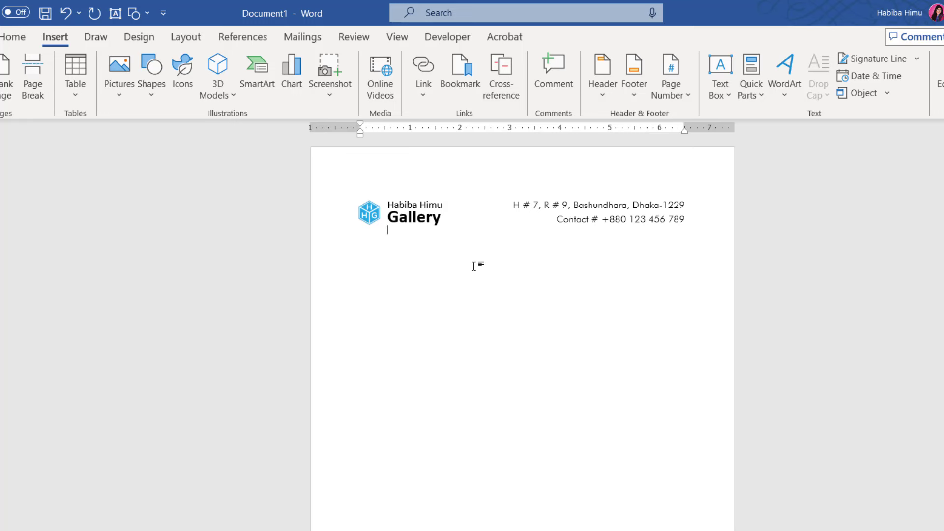
pyautogui.scroll(6, 474, 266)
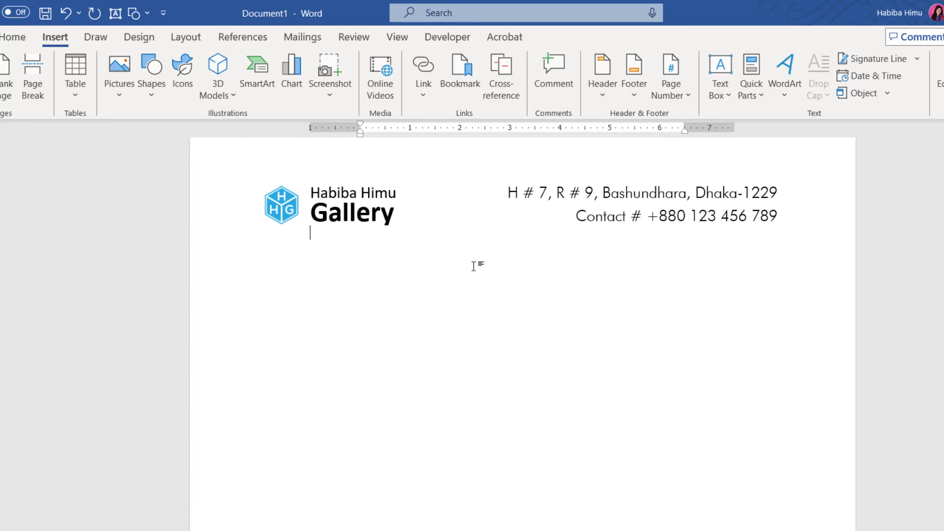